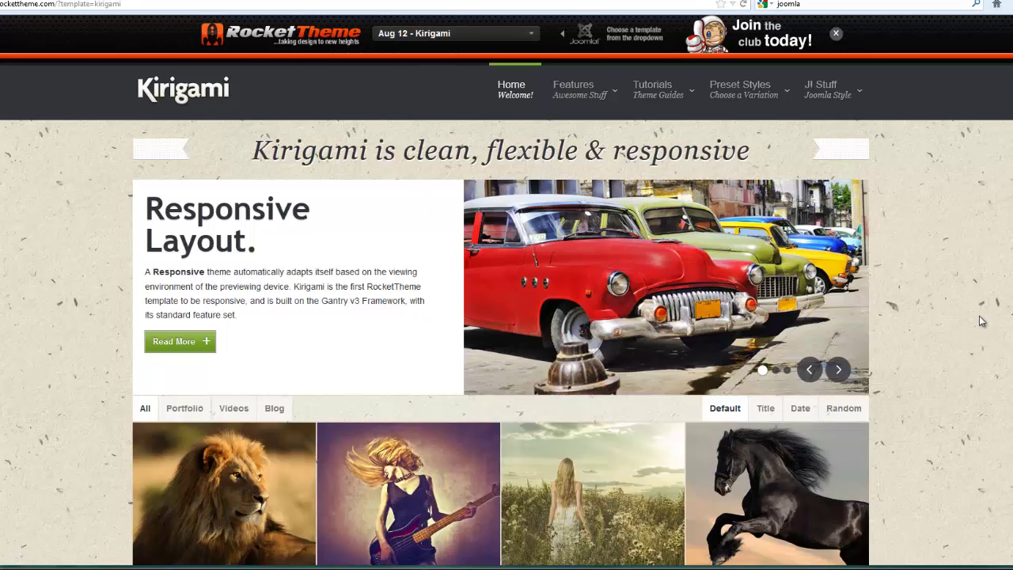
# Preview the Kirigami template demo in Preset 2, Preset 3 and Preset 5
pyautogui.moveTo(745, 92)
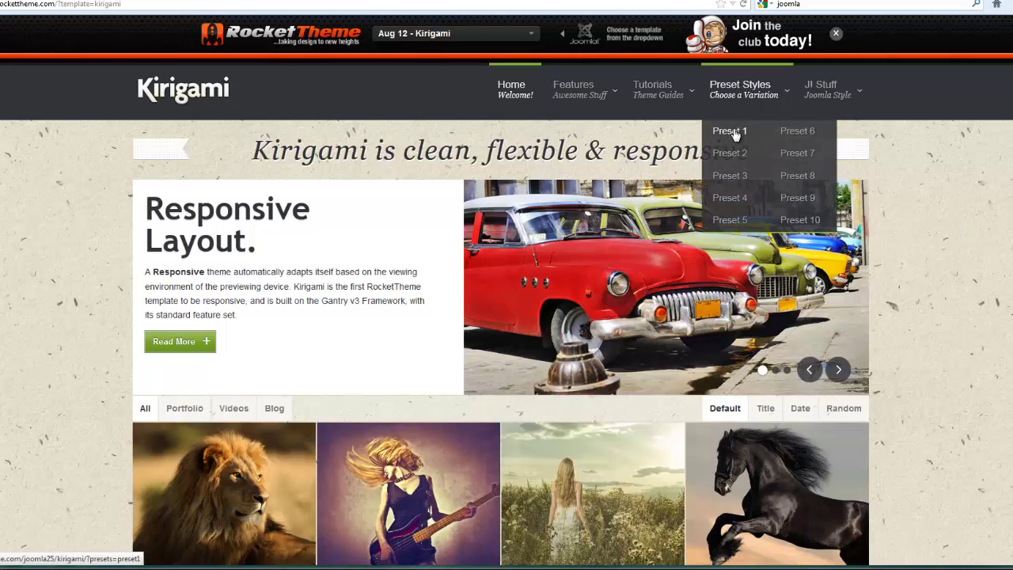
pyautogui.click(734, 155)
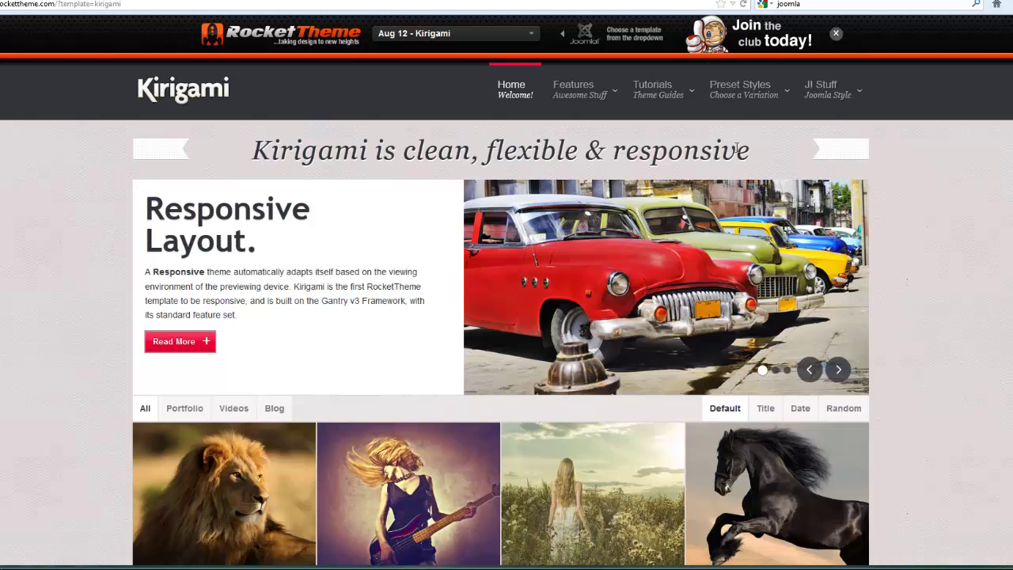
pyautogui.click(731, 182)
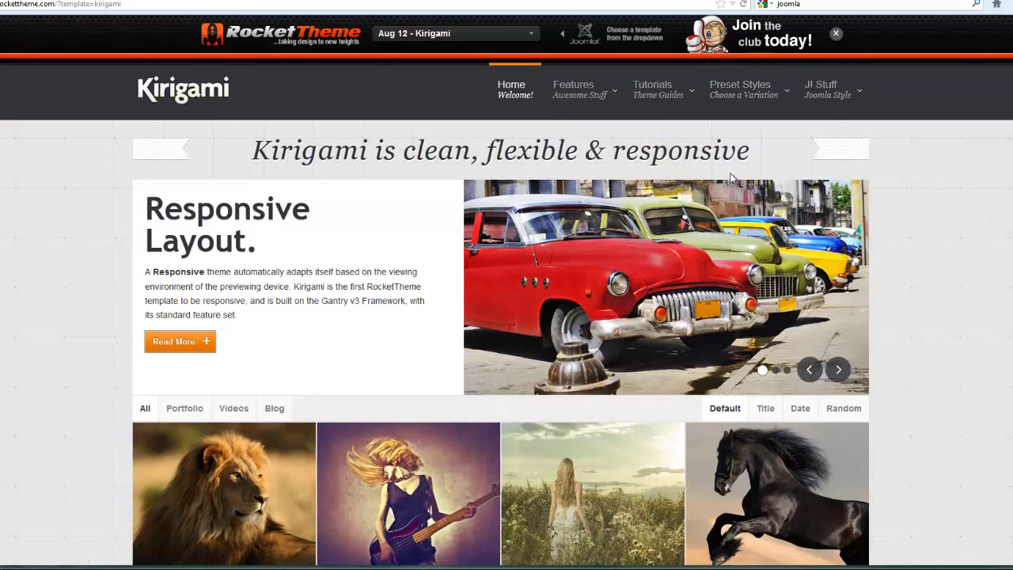
pyautogui.moveTo(741, 178)
pyautogui.moveTo(800, 113)
pyautogui.moveTo(740, 106)
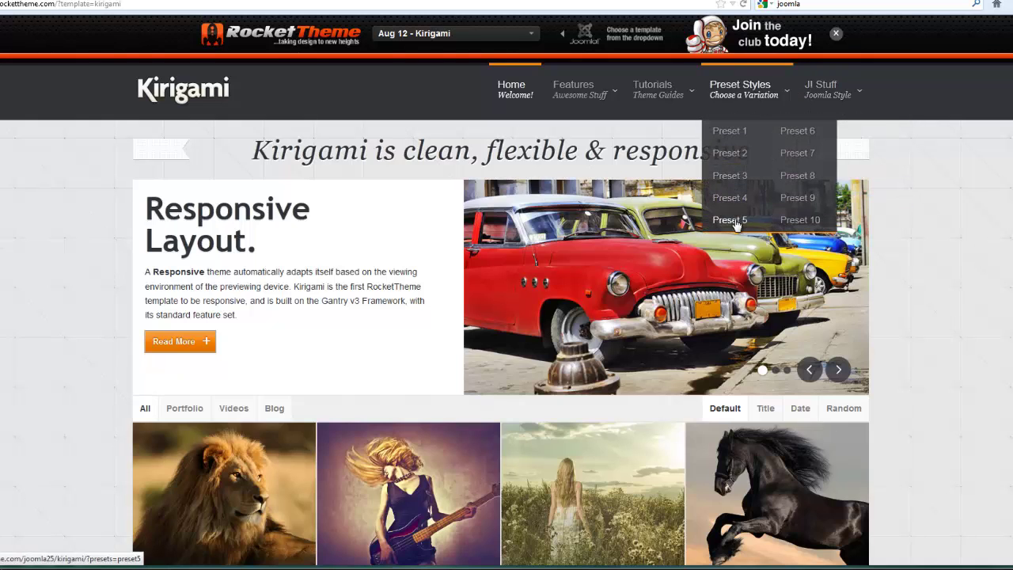
pyautogui.click(735, 222)
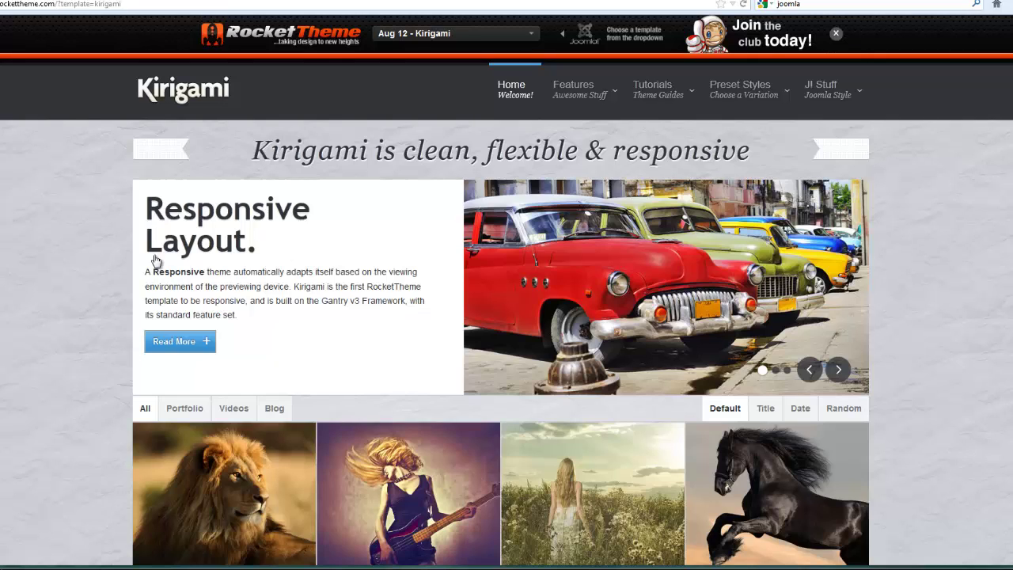
# Preview the Kirigami demo in the Preset 6 and Preset 7 styles
pyautogui.moveTo(770, 106)
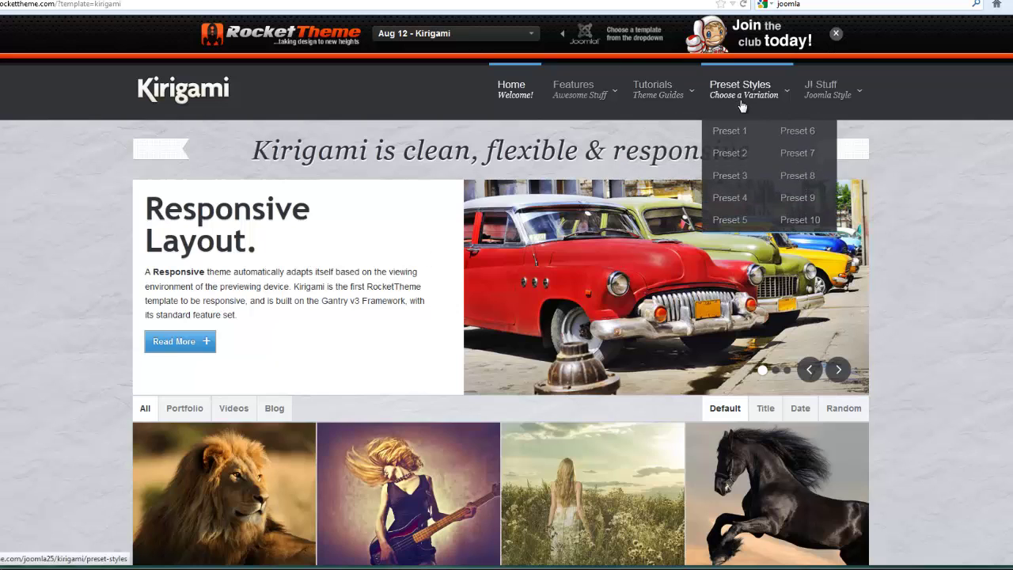
pyautogui.click(794, 133)
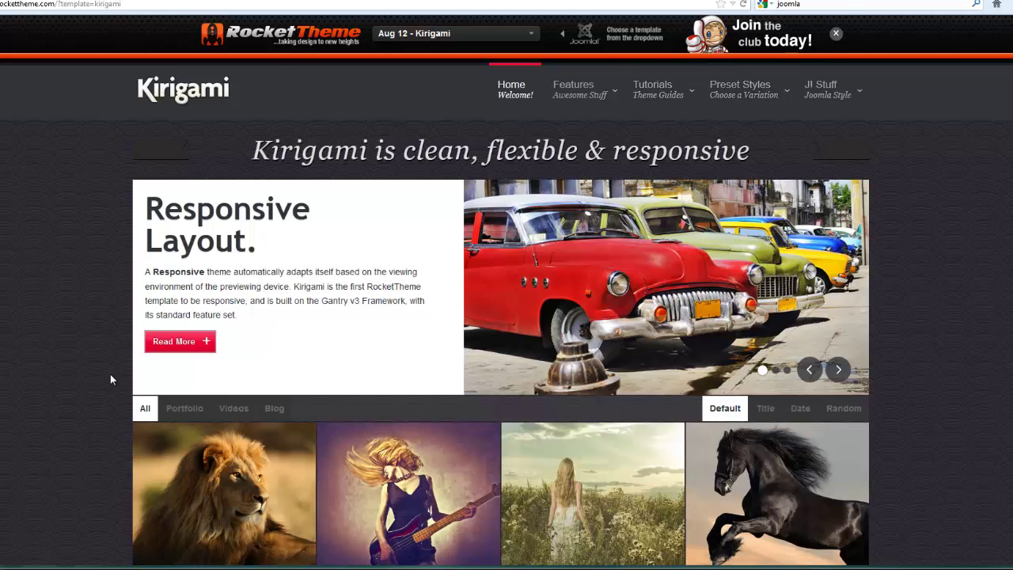
pyautogui.moveTo(774, 91)
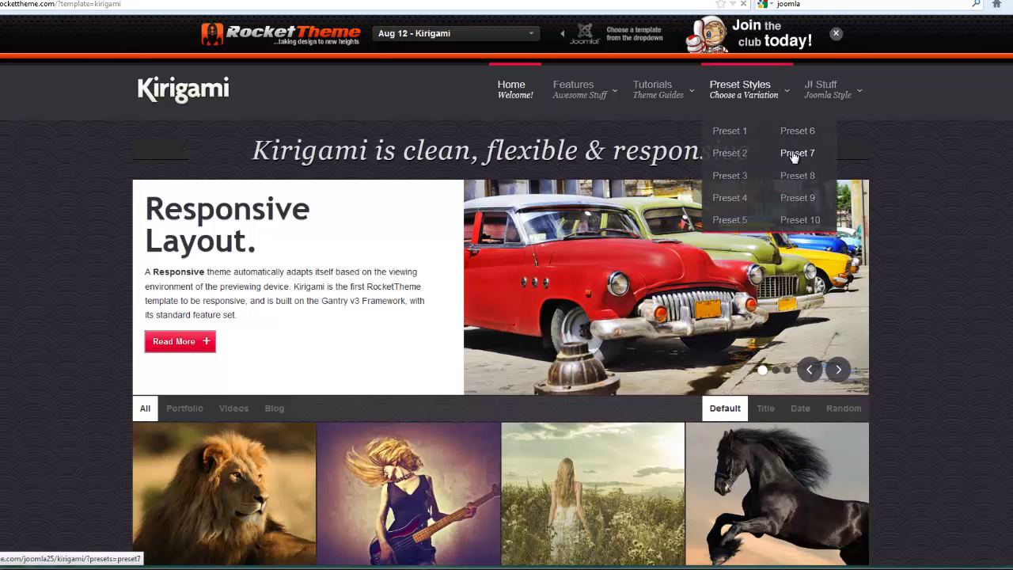
pyautogui.click(793, 154)
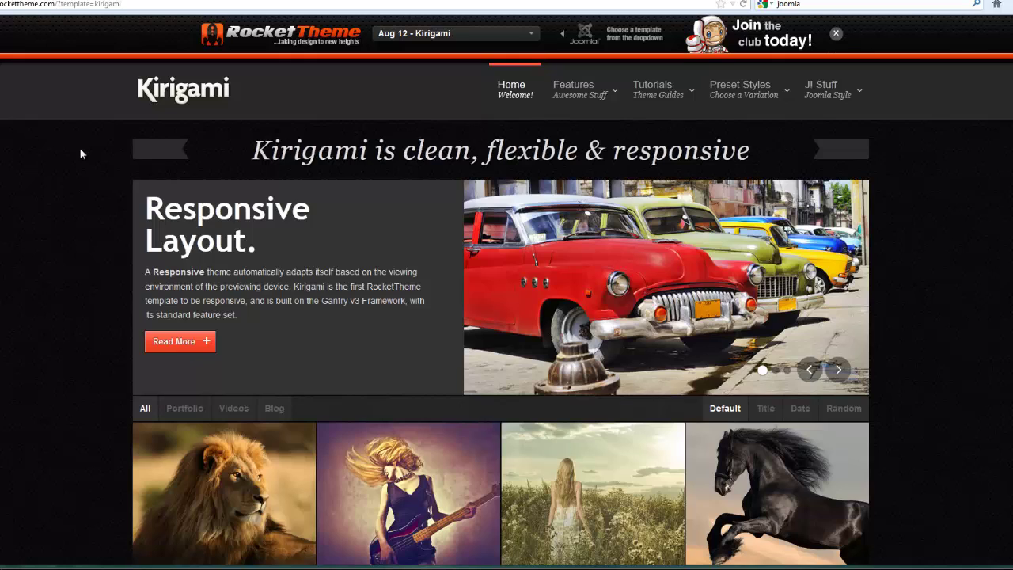
# Preview Preset 9 on the installed Kirigami site instead of the RocketTheme demo
pyautogui.moveTo(760, 82)
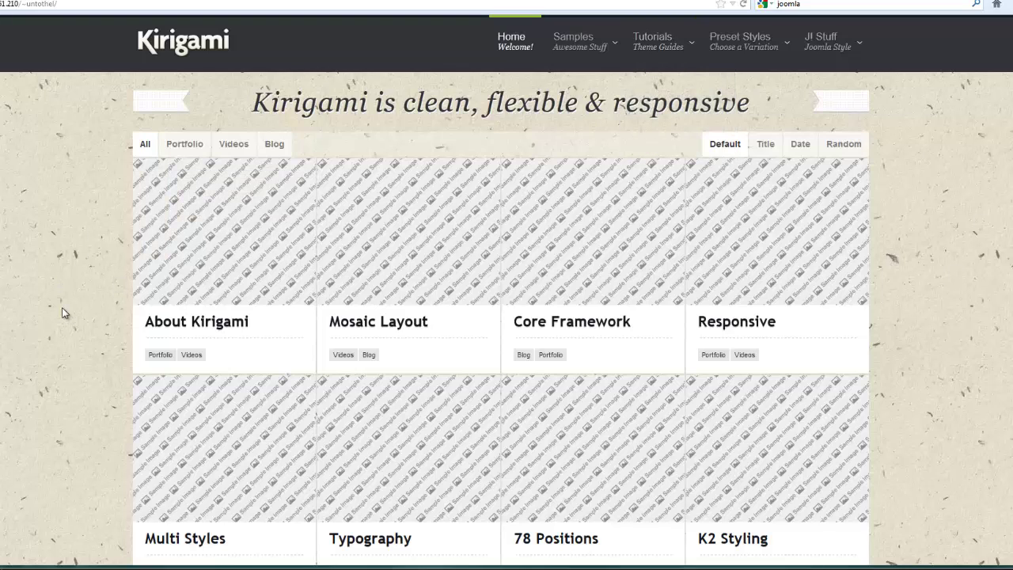
pyautogui.moveTo(783, 55)
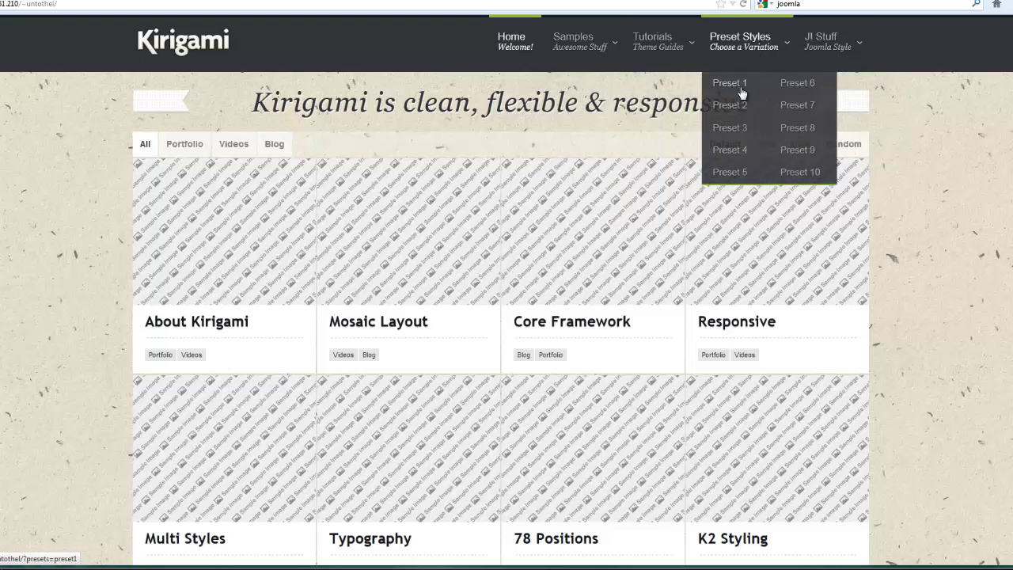
pyautogui.click(802, 154)
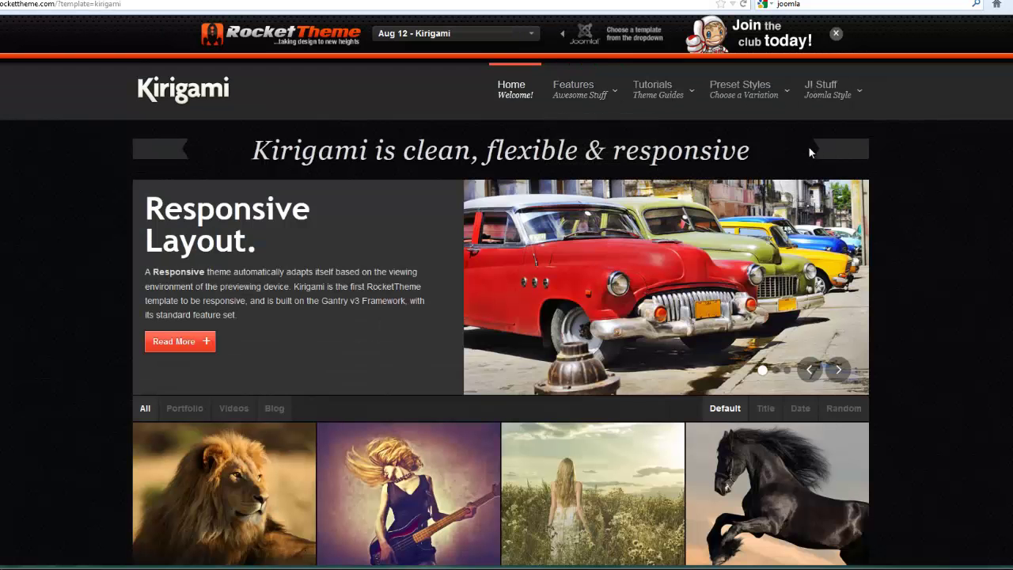
# Look through the RocketTheme demo's Features entries and preview its Preset 10 style
pyautogui.moveTo(663, 86)
pyautogui.moveTo(568, 98)
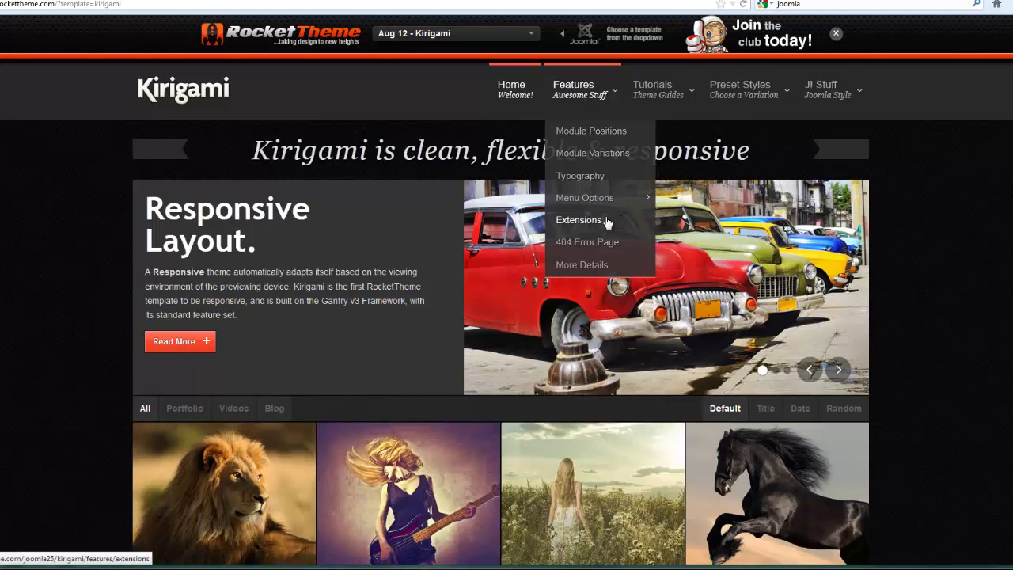
pyautogui.moveTo(803, 227)
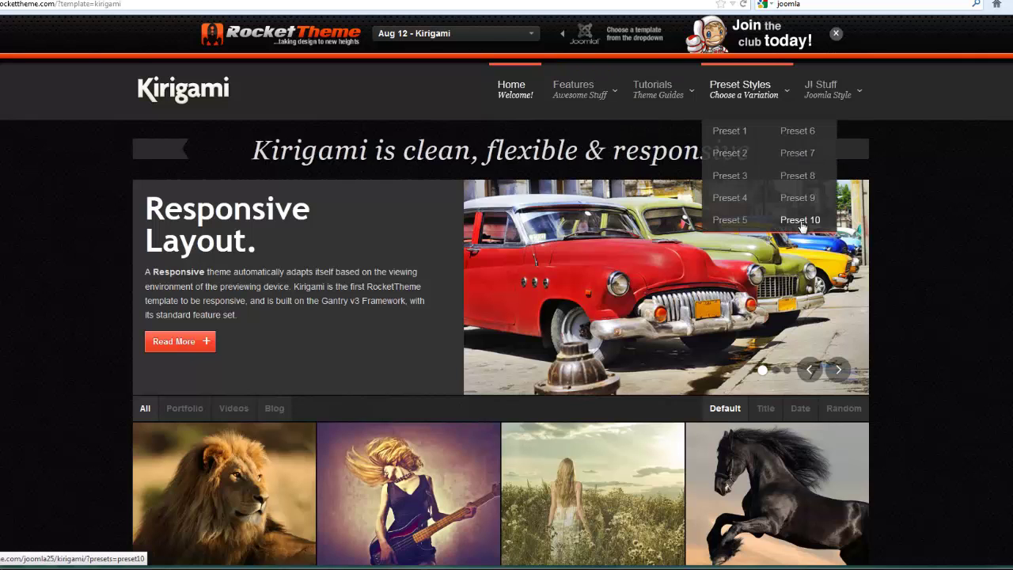
pyautogui.click(801, 222)
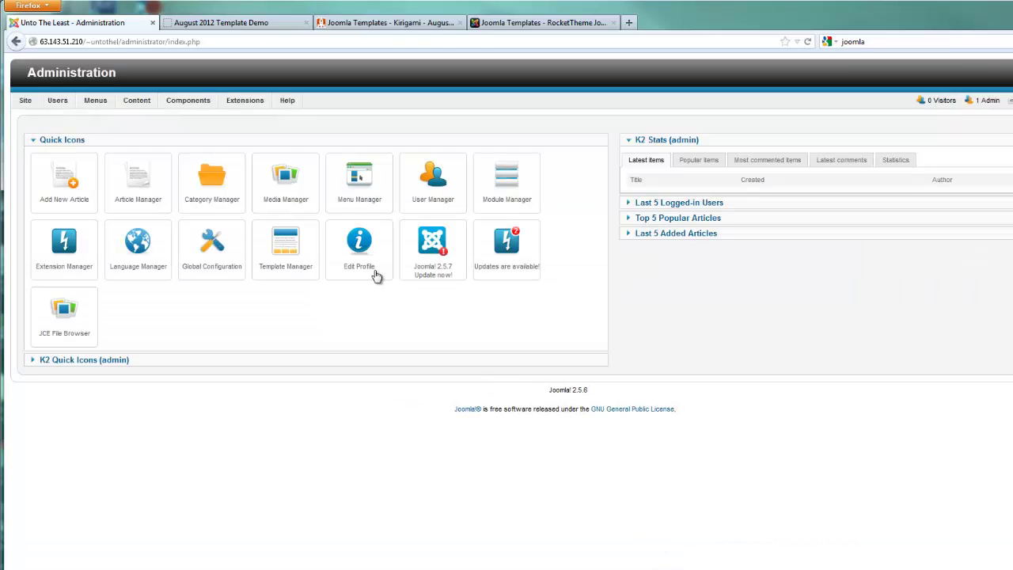
# Switch to the Joomla administration and open the rt_kirigami - Default template style for editing
pyautogui.moveTo(252, 102)
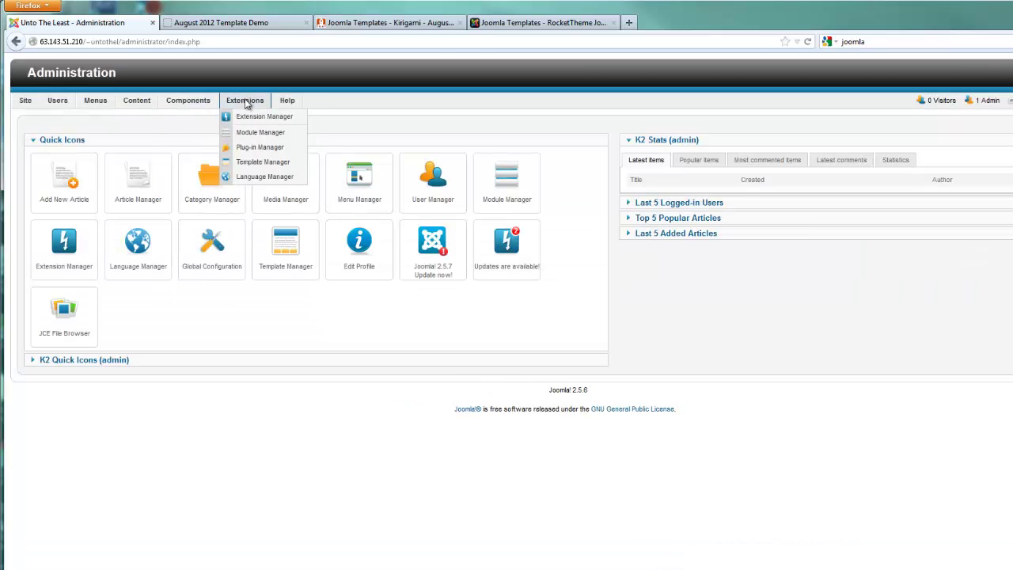
pyautogui.click(256, 163)
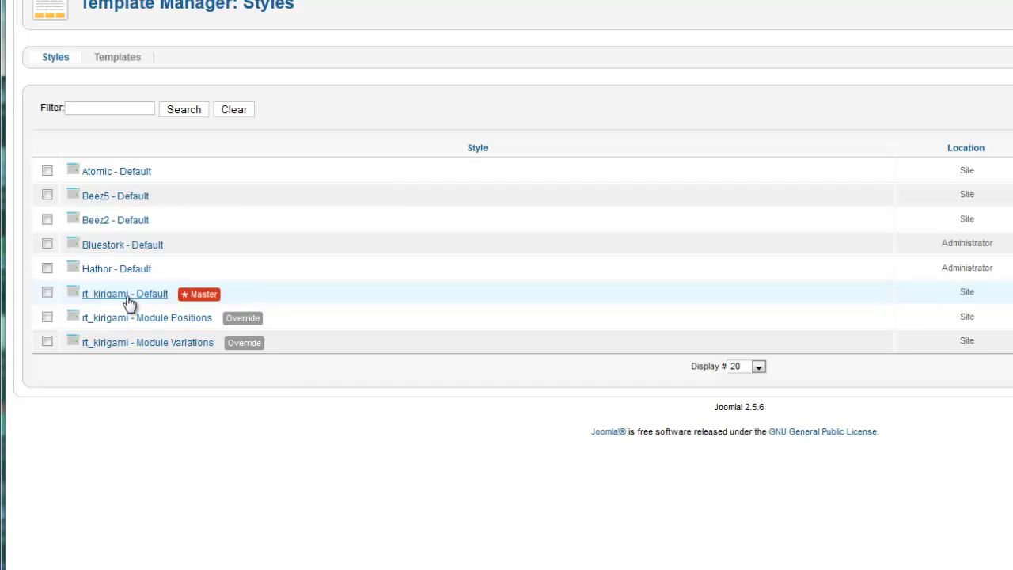
pyautogui.click(129, 304)
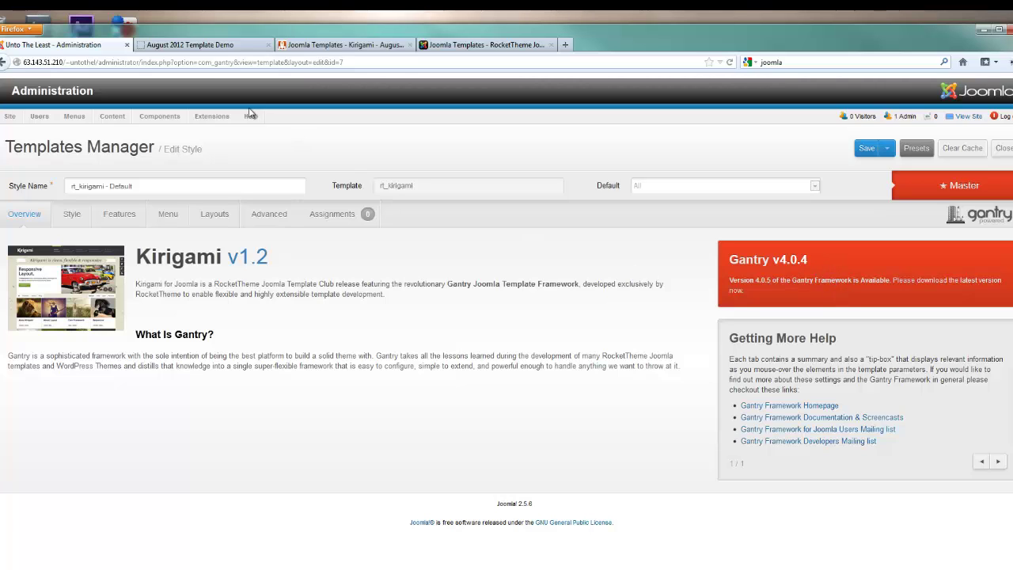
# Close the template style and update the Gantry library and the RokPad plugin from the Extension Manager's available updates
pyautogui.click(992, 150)
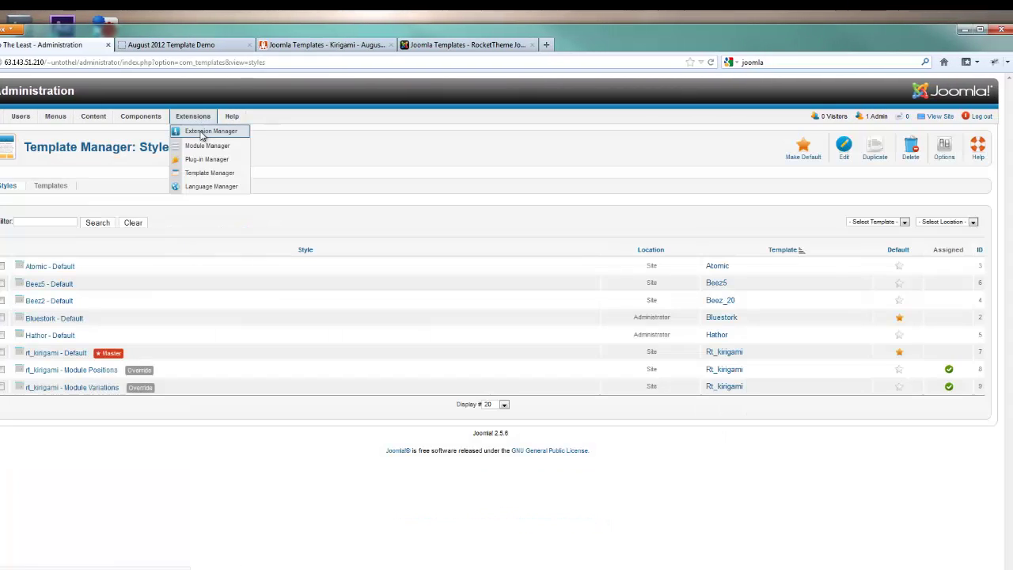
pyautogui.click(202, 133)
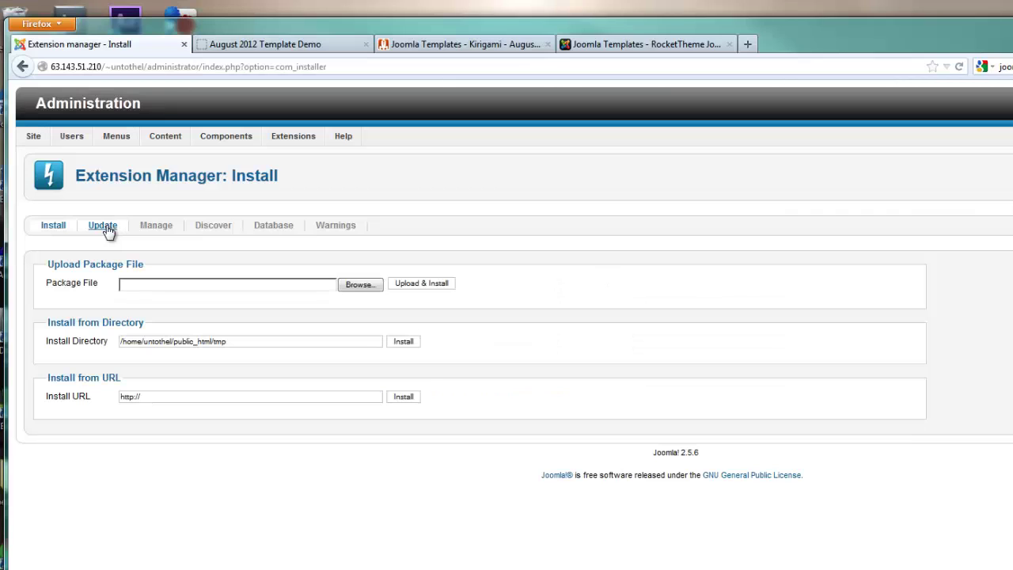
pyautogui.click(107, 228)
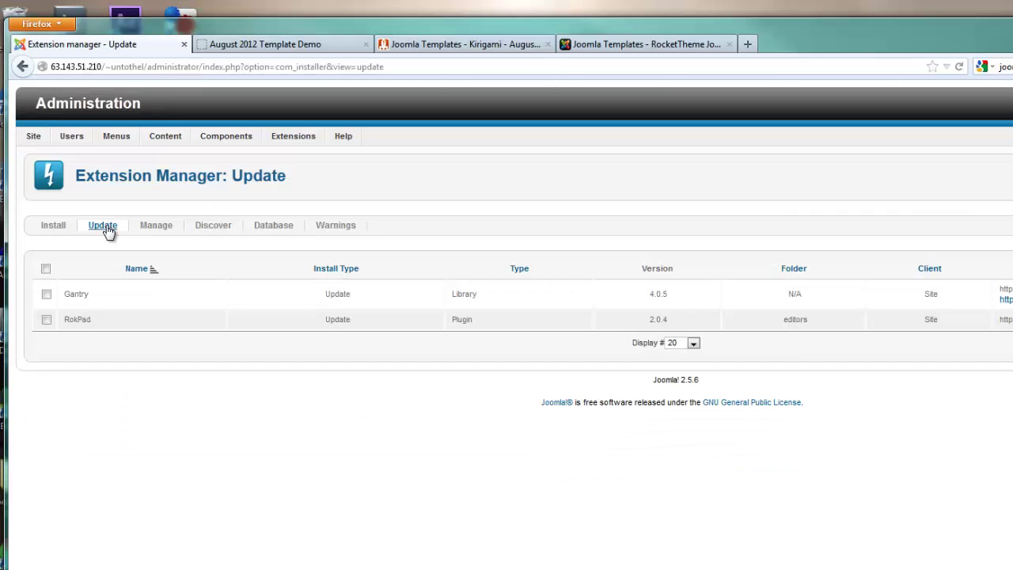
pyautogui.moveTo(80, 294)
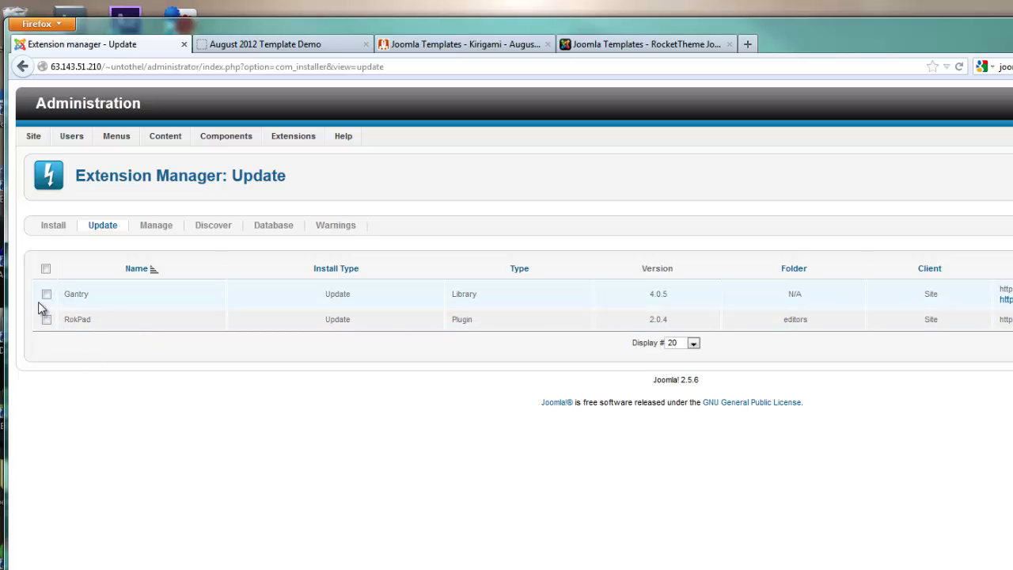
pyautogui.click(46, 294)
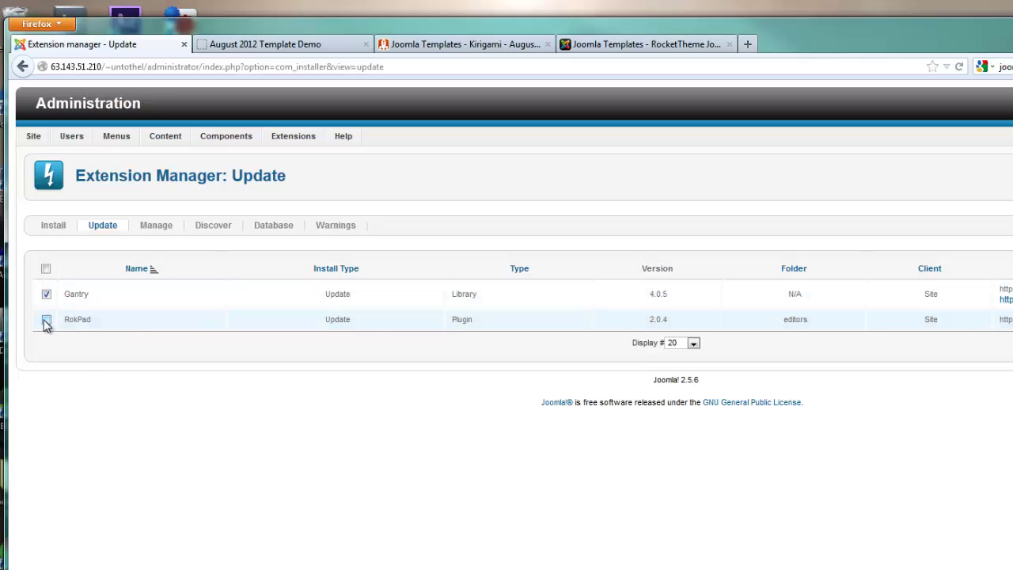
pyautogui.click(46, 321)
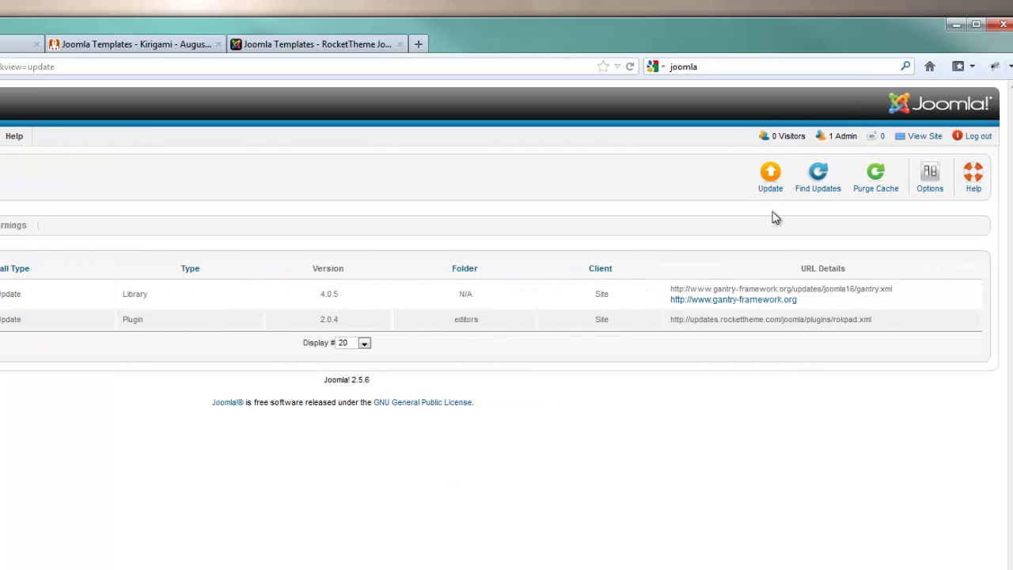
pyautogui.click(770, 184)
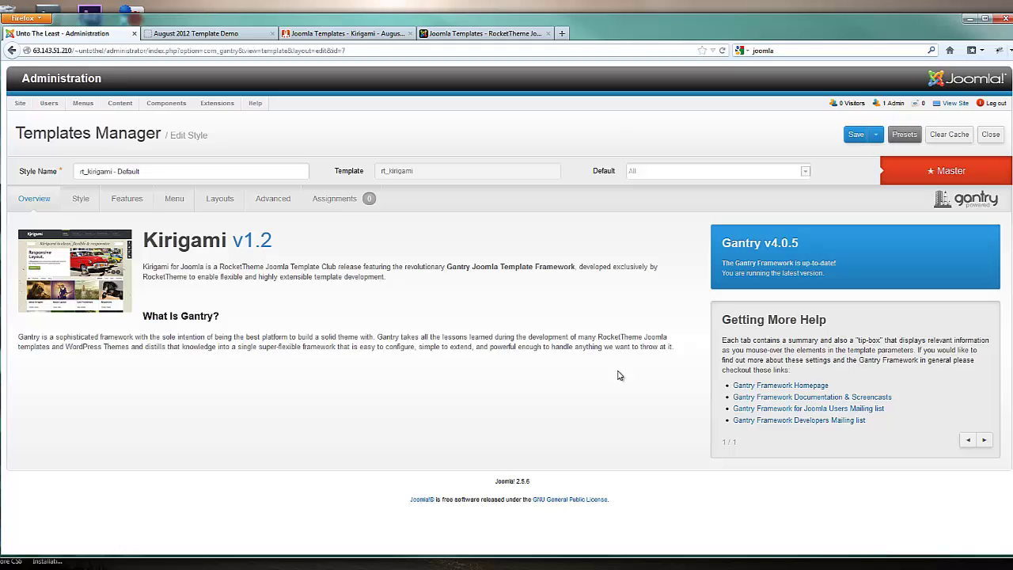
# Review the Style, Features, Menu and Layouts settings of the rt_kirigami - Default style
pyautogui.click(80, 199)
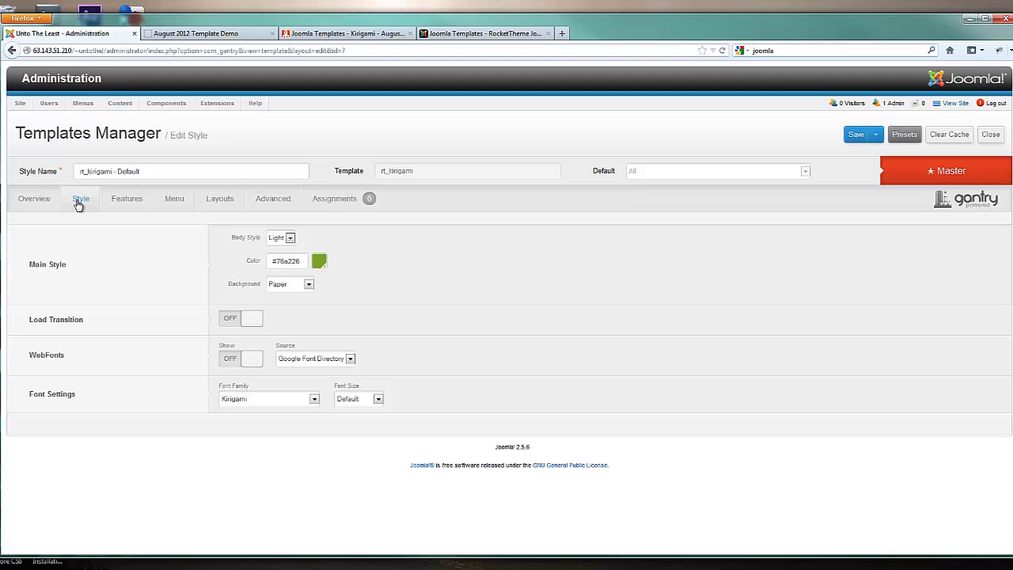
pyautogui.click(138, 201)
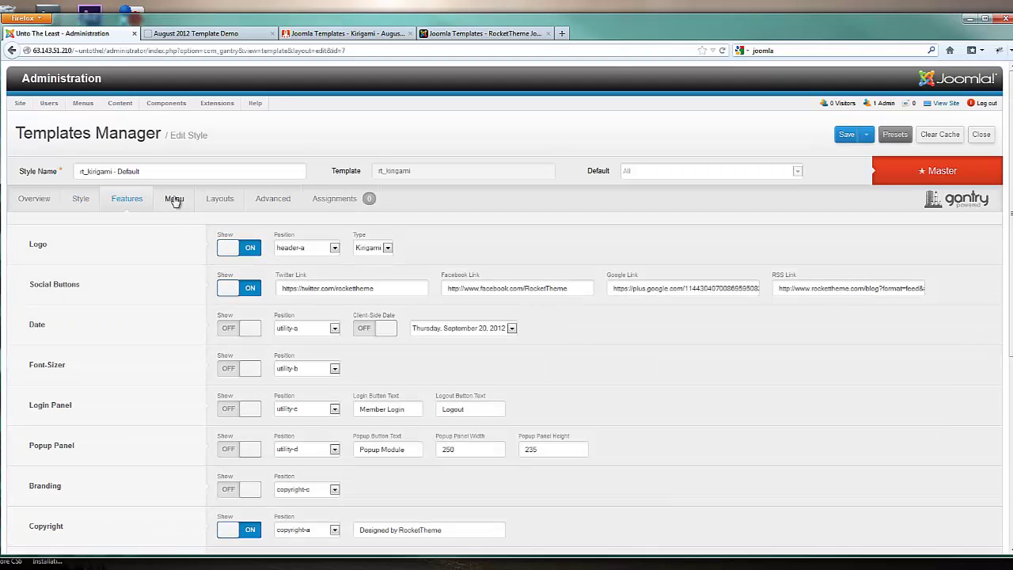
pyautogui.click(175, 201)
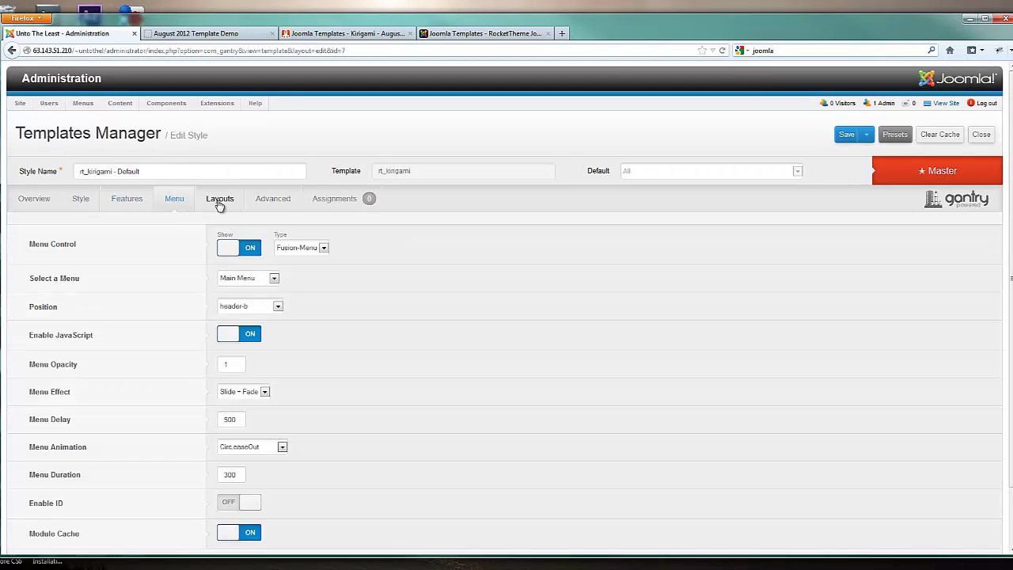
pyautogui.click(220, 201)
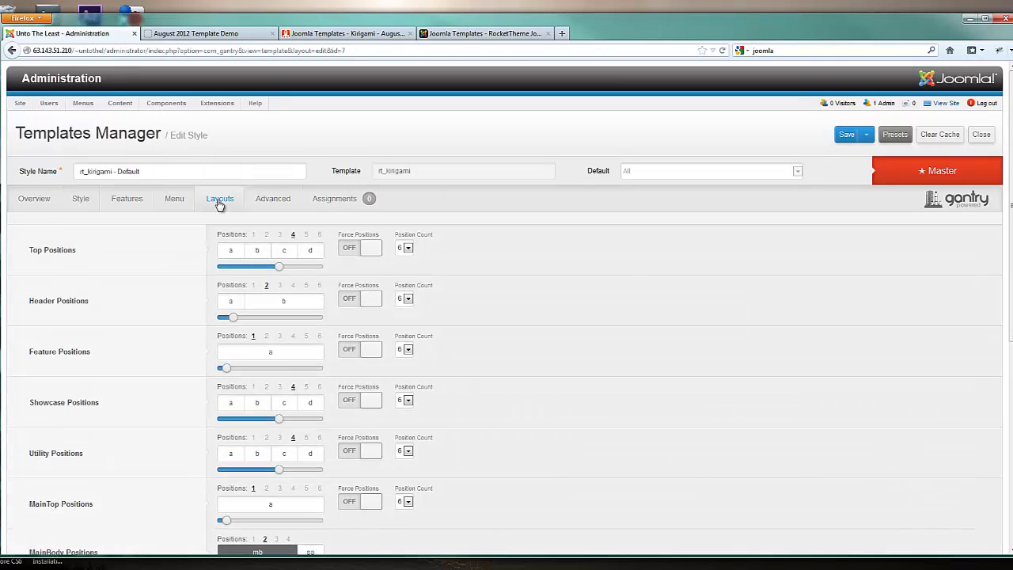
# Set the body style of the rt_kirigami - Default template to Dark
pyautogui.click(80, 201)
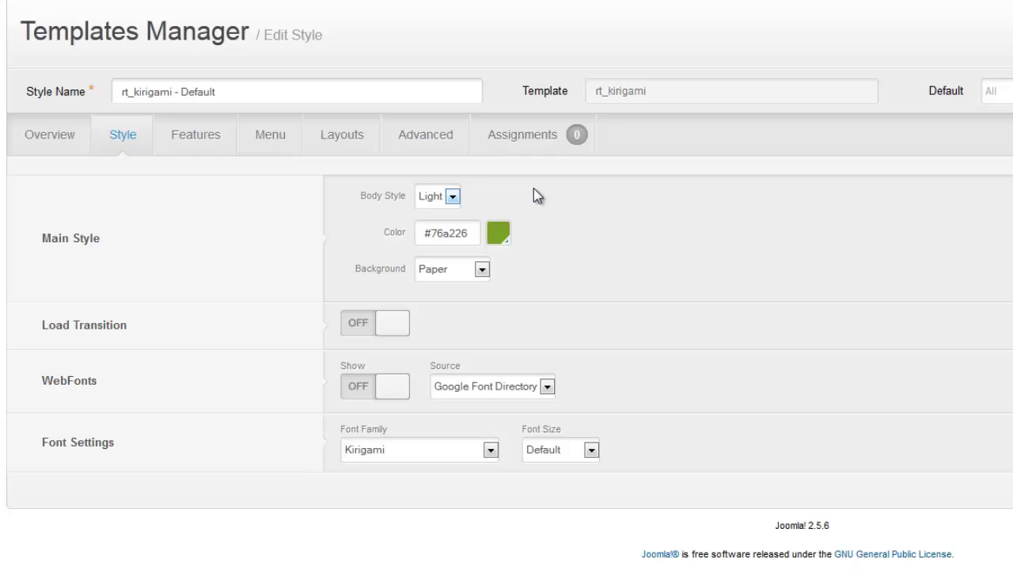
pyautogui.click(453, 199)
pyautogui.click(438, 231)
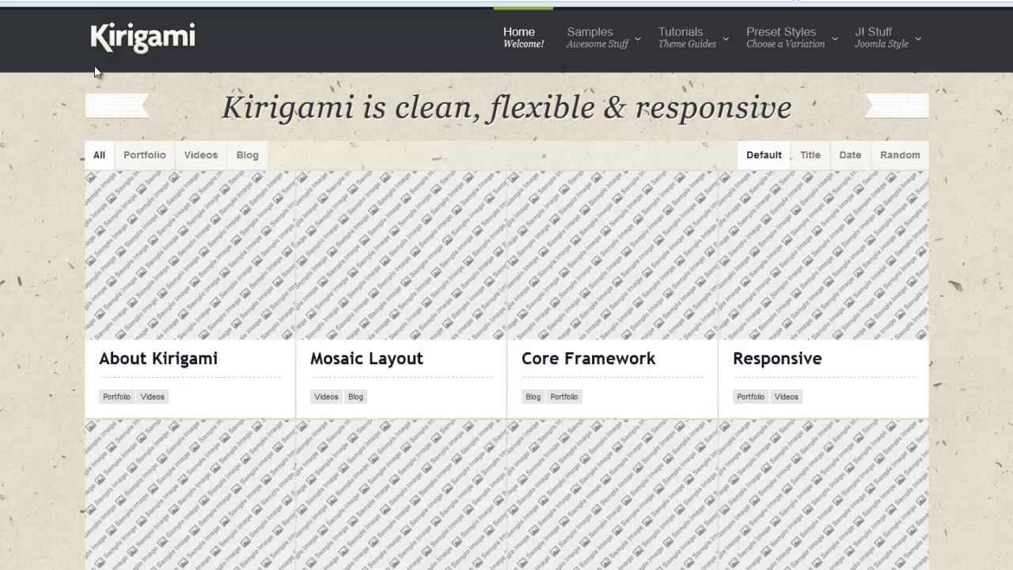
# Examine the installed site's front page and the entries under its J! Stuff menu
pyautogui.moveTo(209, 221)
pyautogui.moveTo(873, 20)
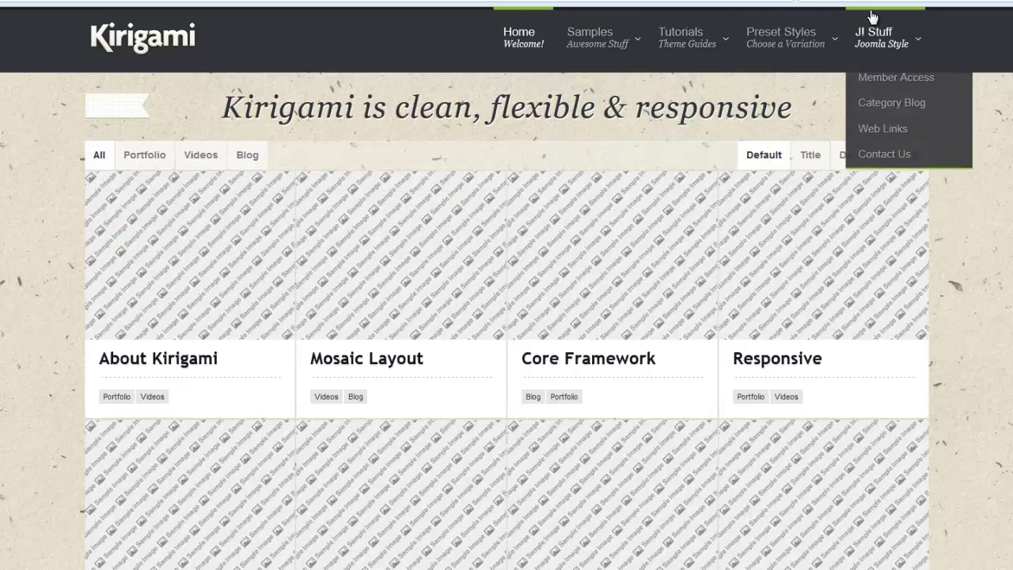
pyautogui.click(883, 137)
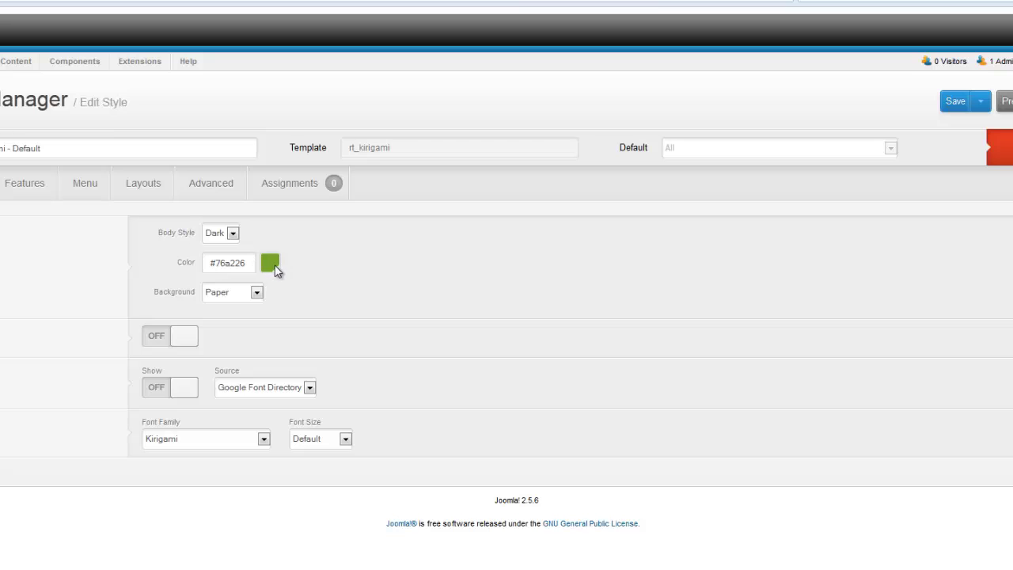
# Change the template's main style color to the blue #0777b8
pyautogui.click(276, 266)
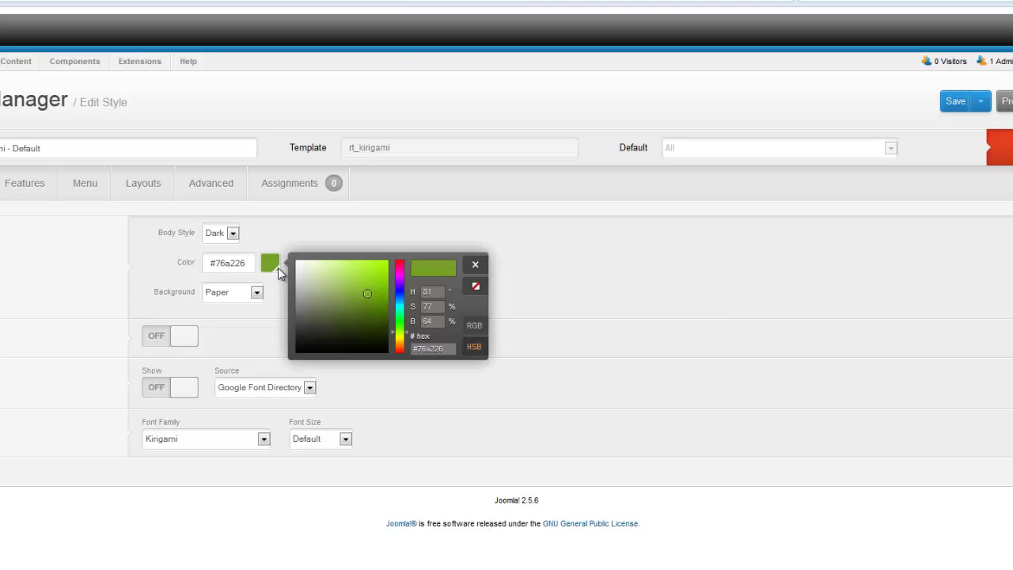
pyautogui.moveTo(409, 337)
pyautogui.mouseDown()
pyautogui.moveTo(410, 304)
pyautogui.moveTo(377, 290)
pyautogui.moveTo(386, 286)
pyautogui.mouseUp()
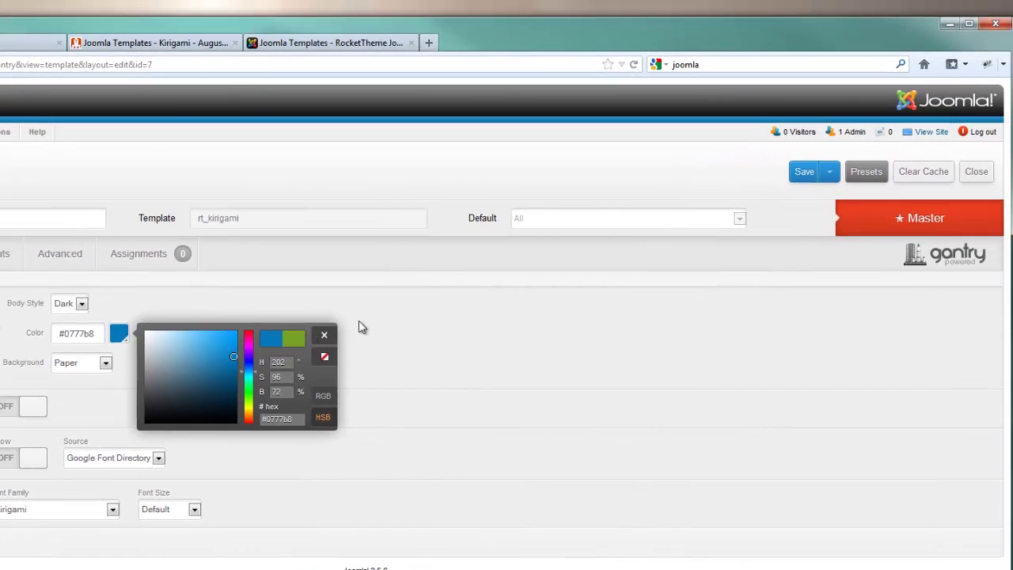
# Save the blue main style color and check the live site's front page, navigation menus and Web Links entry
pyautogui.click(440, 327)
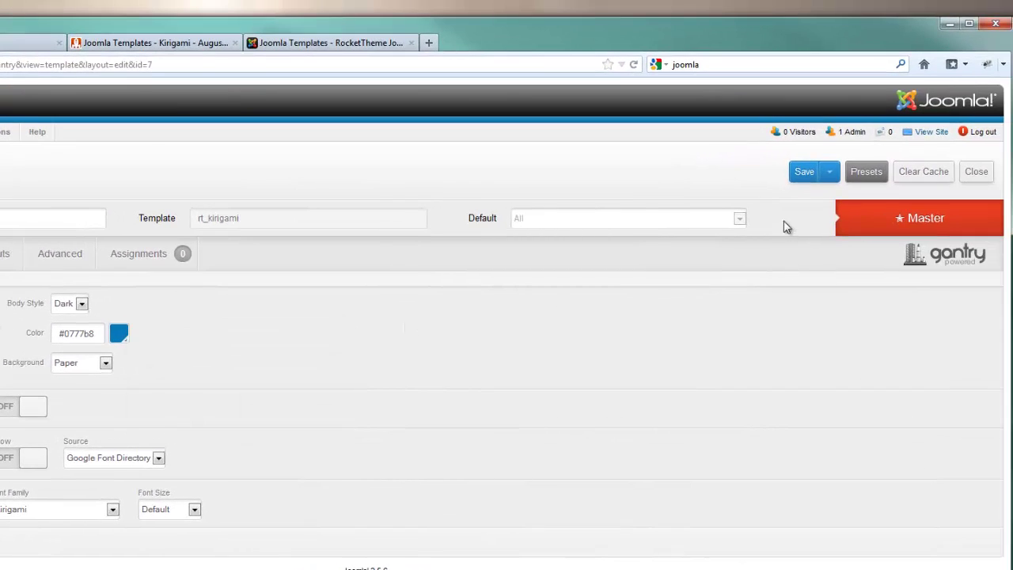
pyautogui.click(804, 172)
pyautogui.click(930, 133)
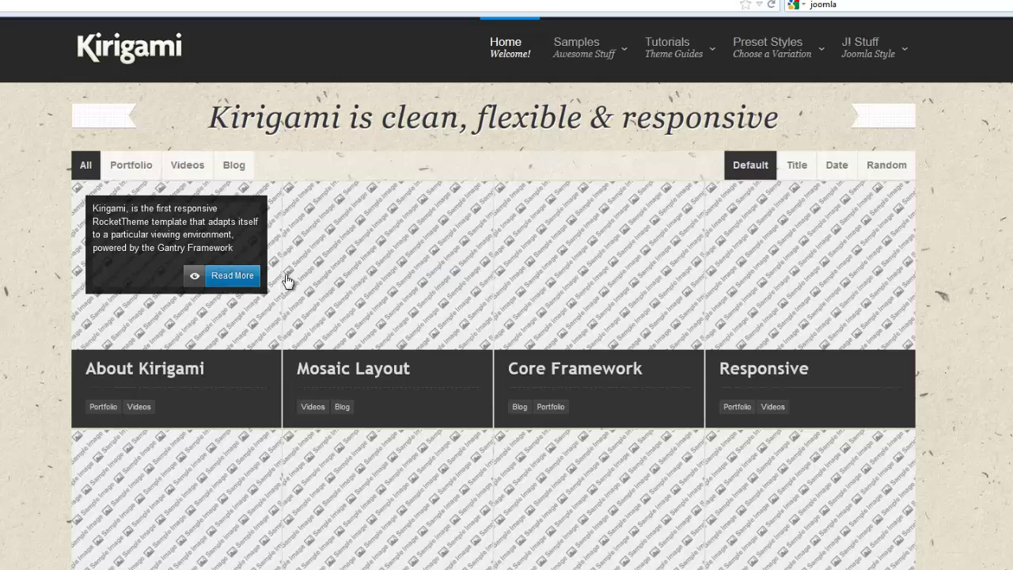
pyautogui.moveTo(425, 277)
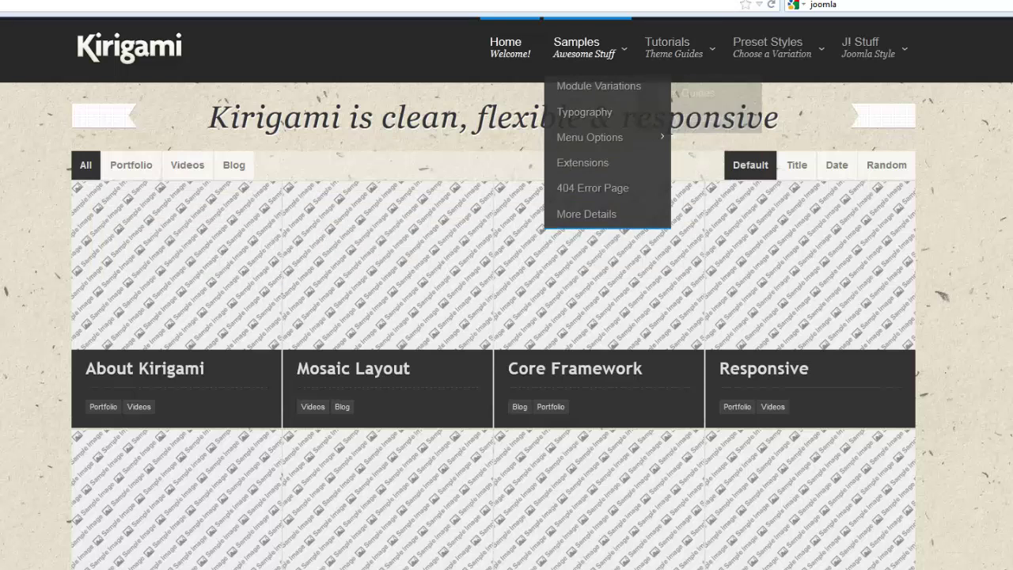
pyautogui.moveTo(744, 30)
pyautogui.moveTo(861, 49)
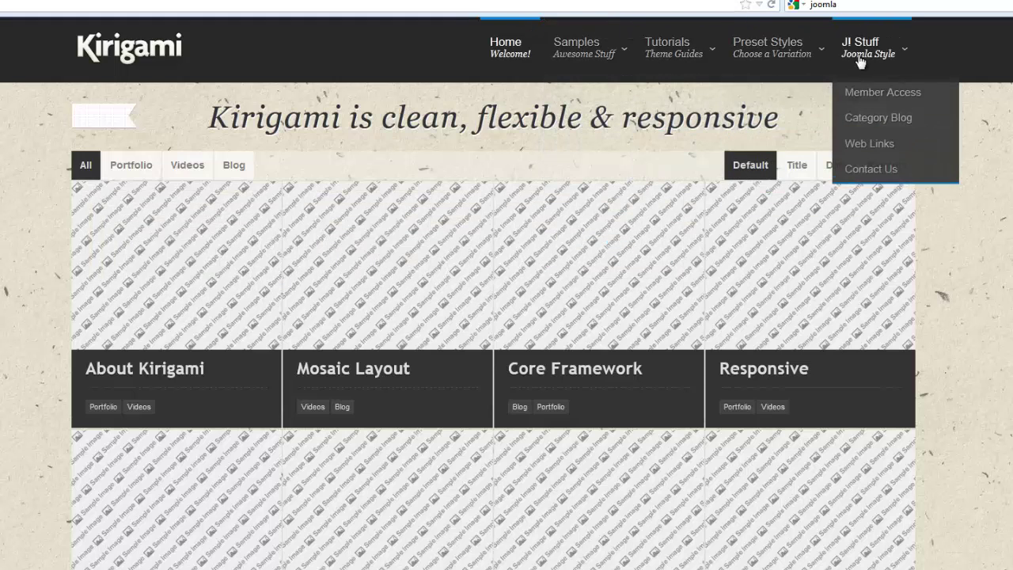
pyautogui.click(884, 154)
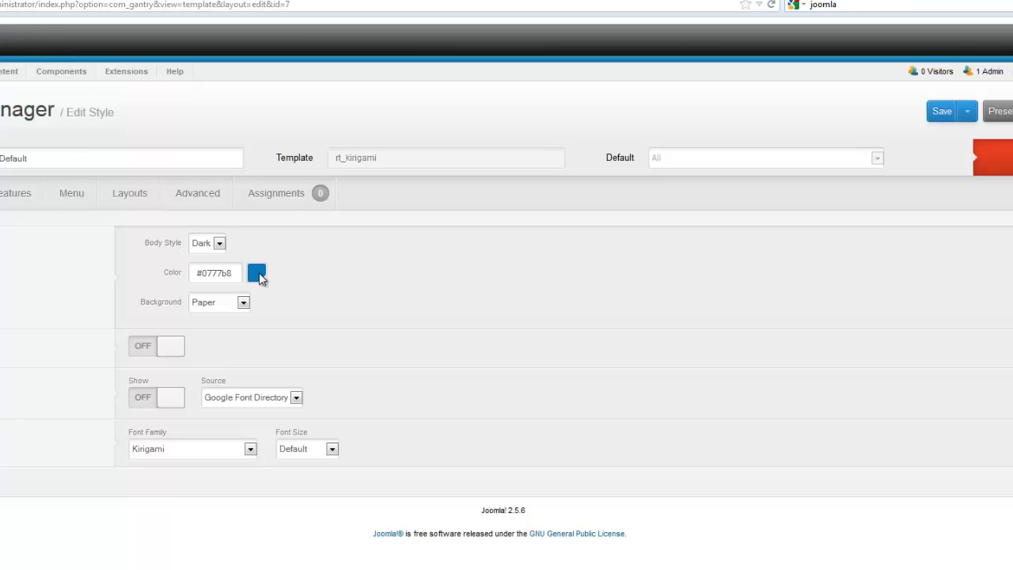
# Change the main style color to the orange #cf770c and save the template style
pyautogui.click(259, 272)
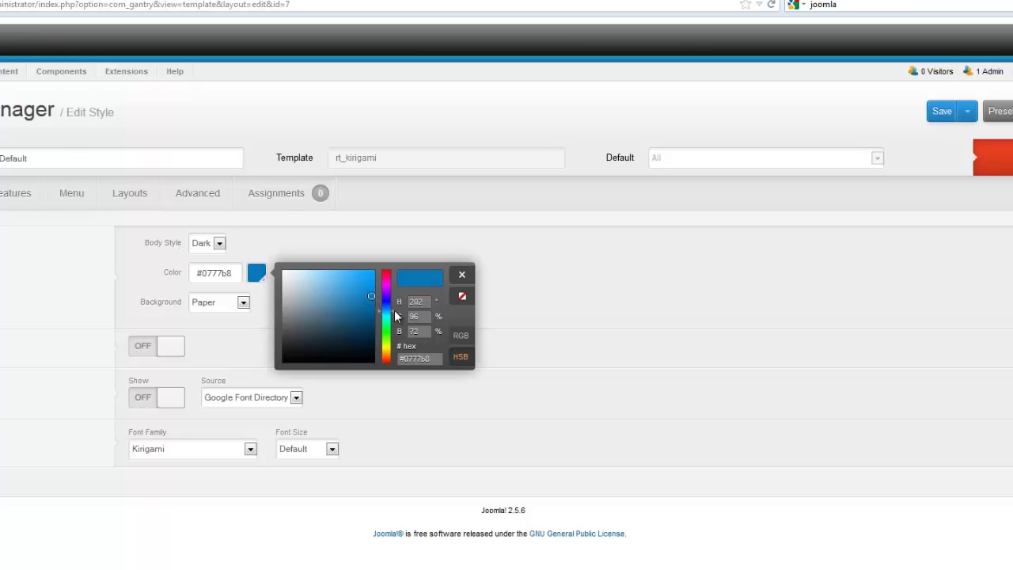
pyautogui.moveTo(387, 314); pyautogui.dragTo(399, 354)
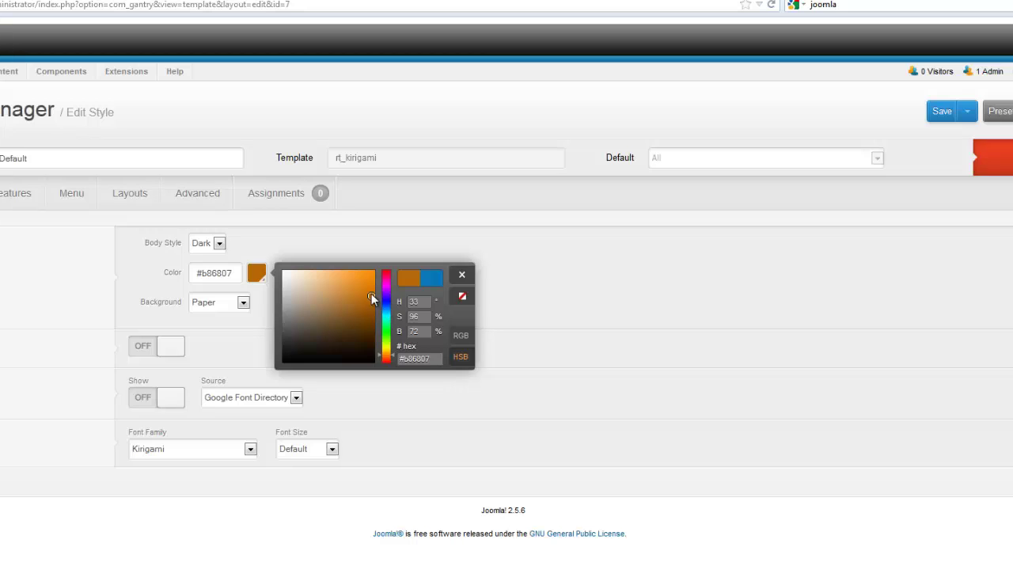
pyautogui.moveTo(371, 293); pyautogui.dragTo(369, 288)
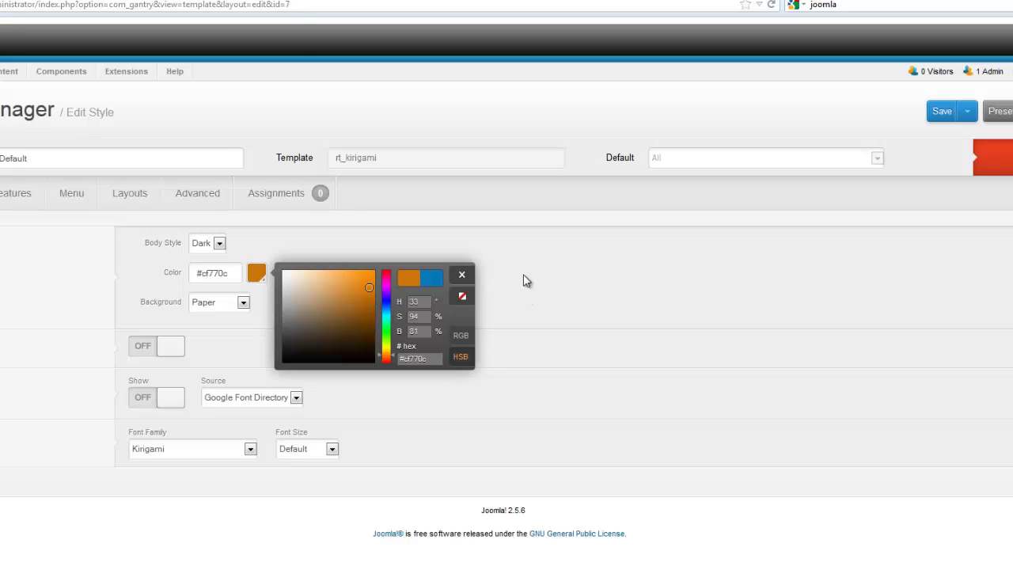
pyautogui.click(462, 276)
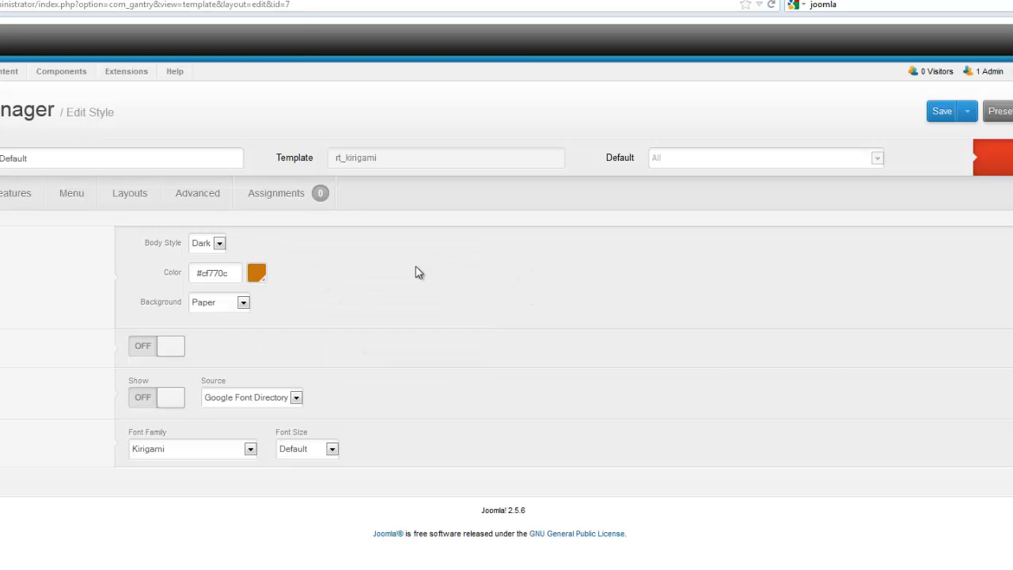
pyautogui.click(942, 111)
# Lighten the main style color to the orange #e38819 and check the site's Web Links page
pyautogui.click(258, 274)
pyautogui.moveTo(371, 286); pyautogui.dragTo(365, 281)
pyautogui.click(461, 275)
pyautogui.click(243, 305)
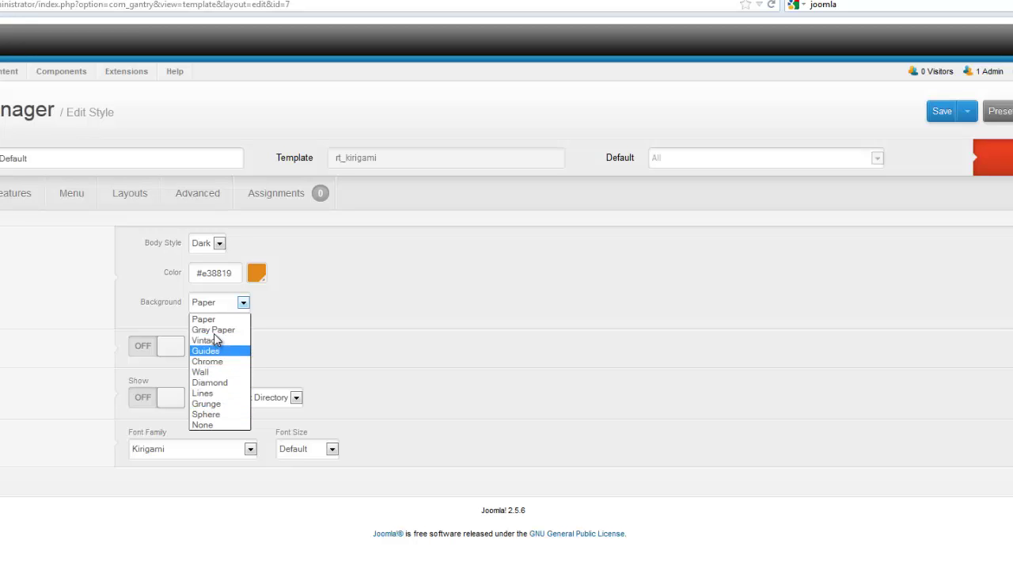
pyautogui.click(115, 5)
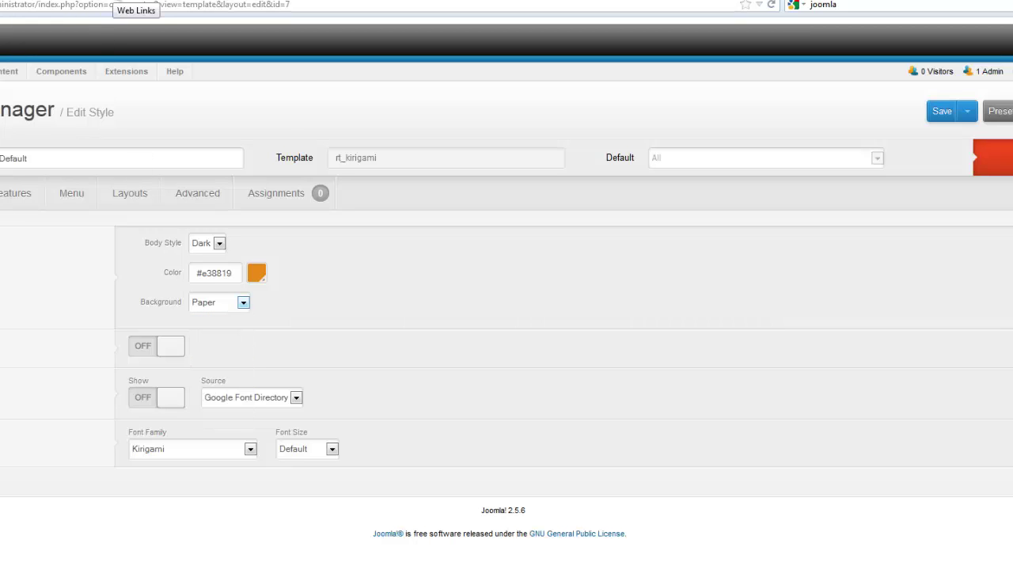
pyautogui.click(116, 5)
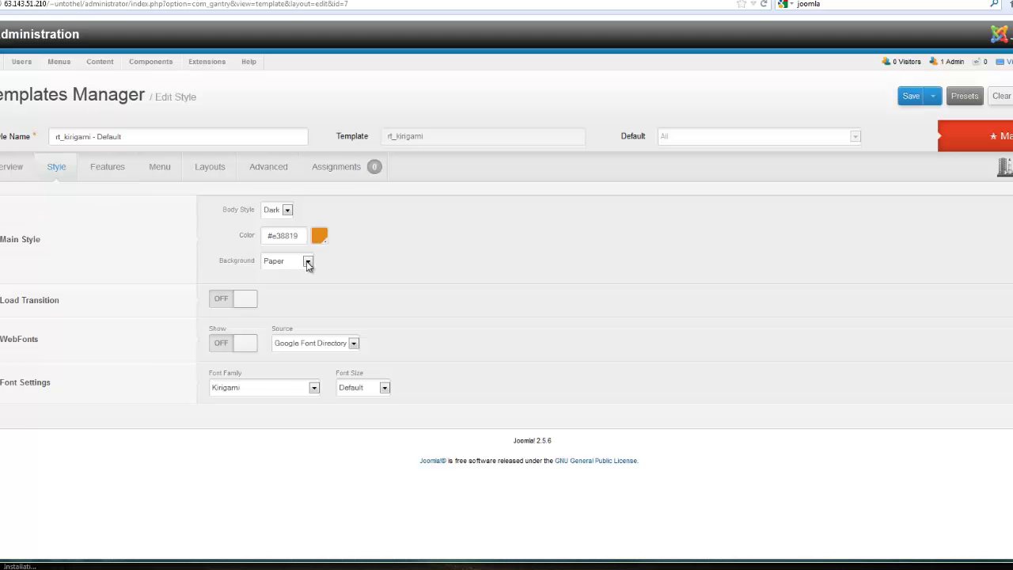
# Set the main style background to Gray Paper and save the template style
pyautogui.click(308, 264)
pyautogui.click(290, 287)
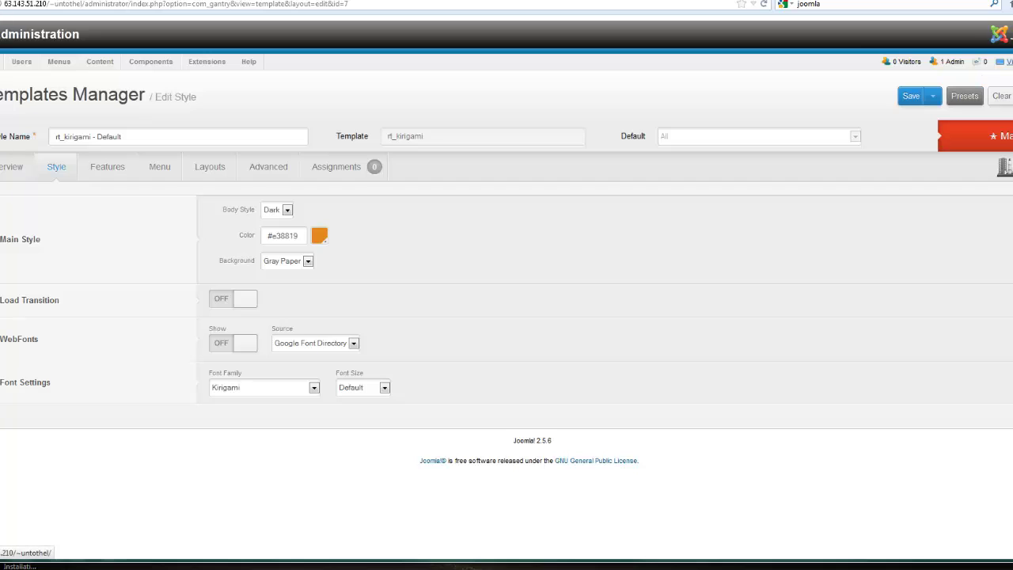
pyautogui.click(914, 96)
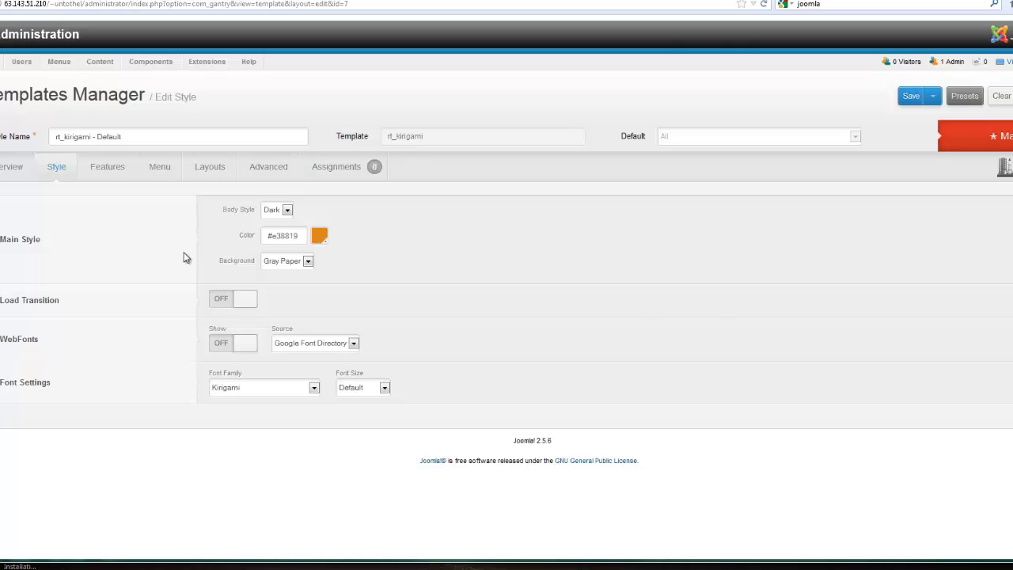
# Set the main style background to Wall, save it and view the site's front page
pyautogui.click(308, 261)
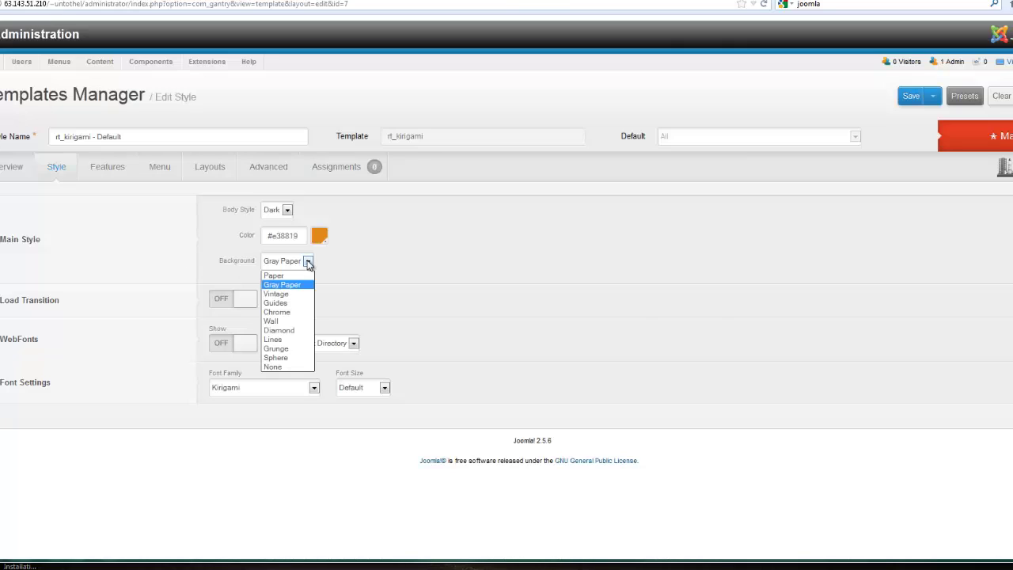
pyautogui.click(292, 321)
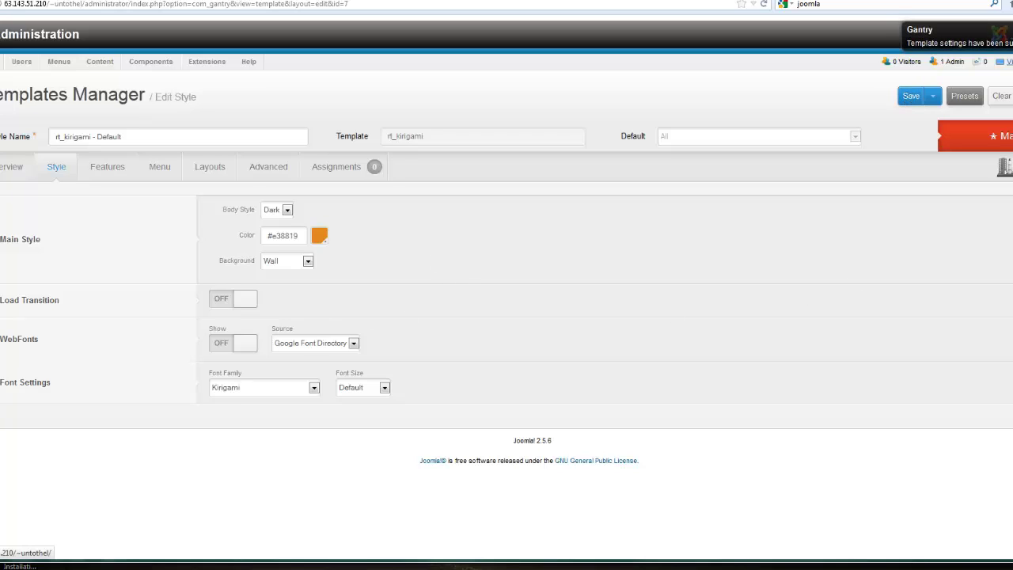
pyautogui.click(1009, 61)
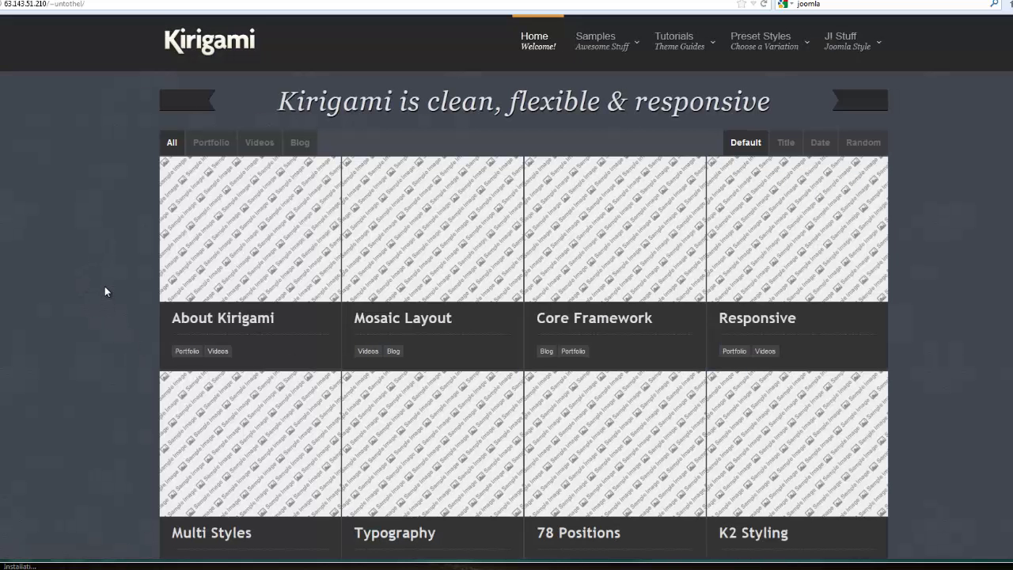
# Return to the template's style settings and turn on Load Transition
pyautogui.hotkey('ctrl', 'Tab')
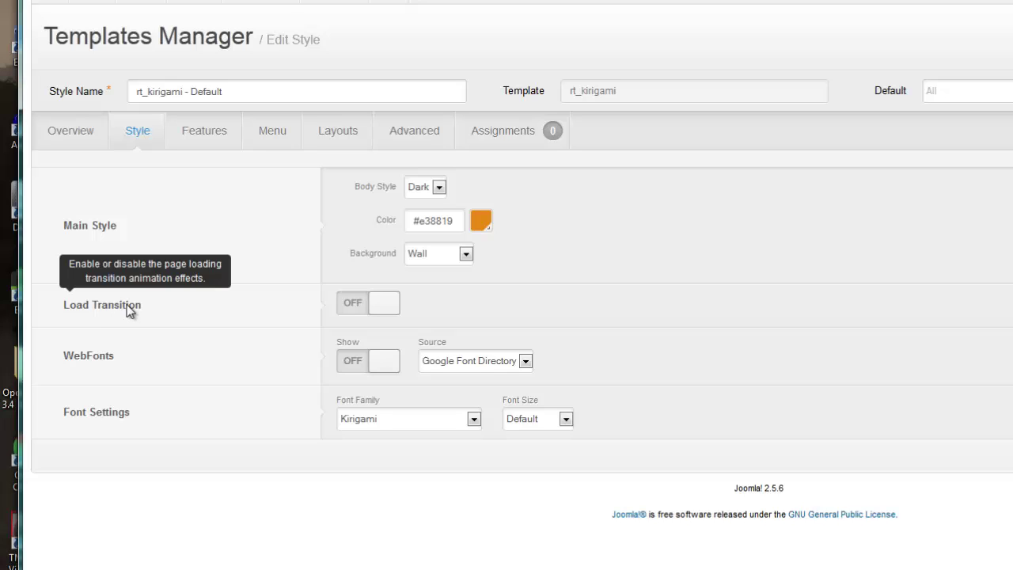
pyautogui.click(384, 309)
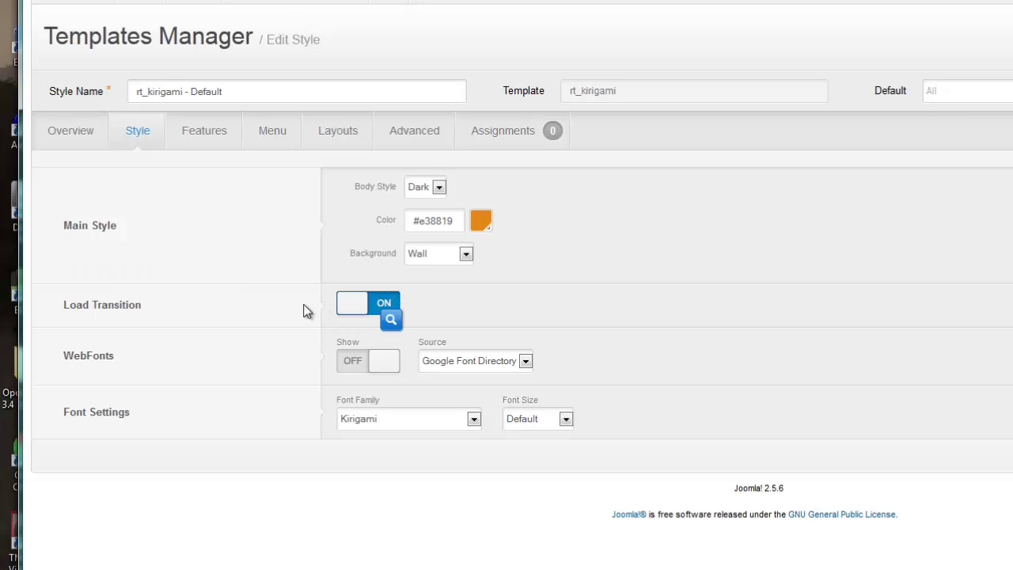
pyautogui.moveTo(175, 317)
# Examine the WebFonts description, its source options and the available font families, keeping Kirigami selected
pyautogui.moveTo(94, 362)
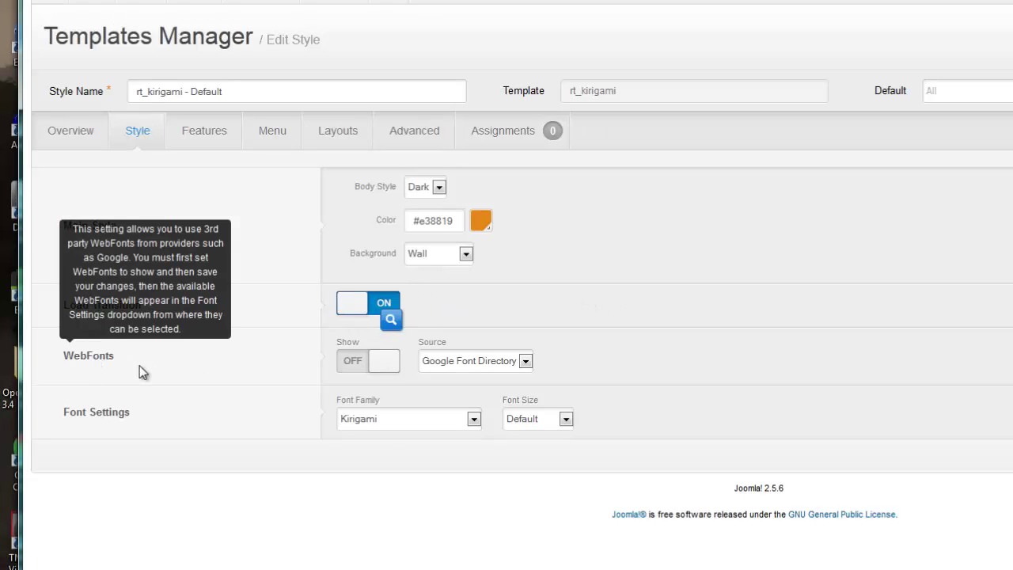
pyautogui.click(526, 361)
pyautogui.click(526, 361)
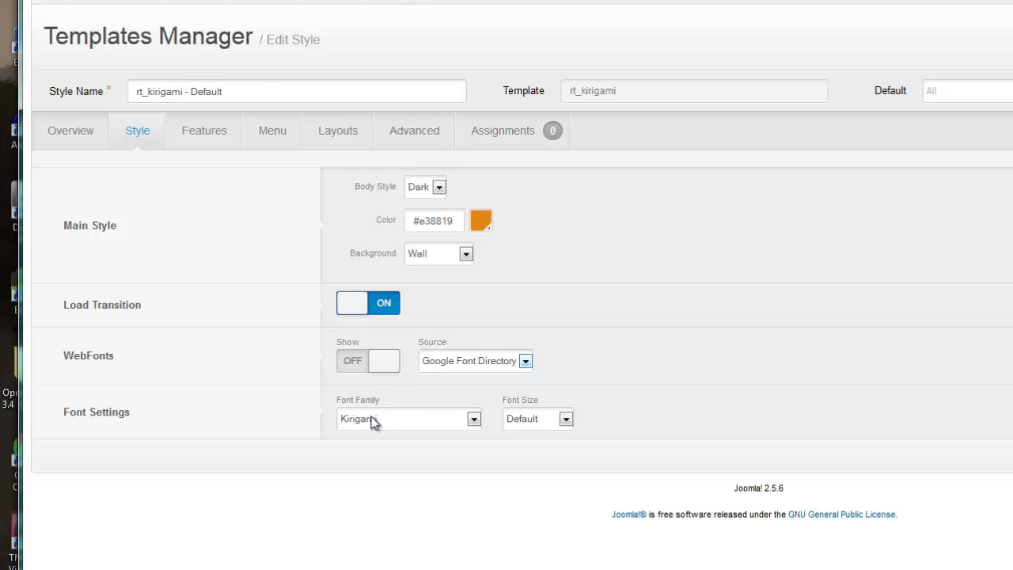
pyautogui.moveTo(214, 366)
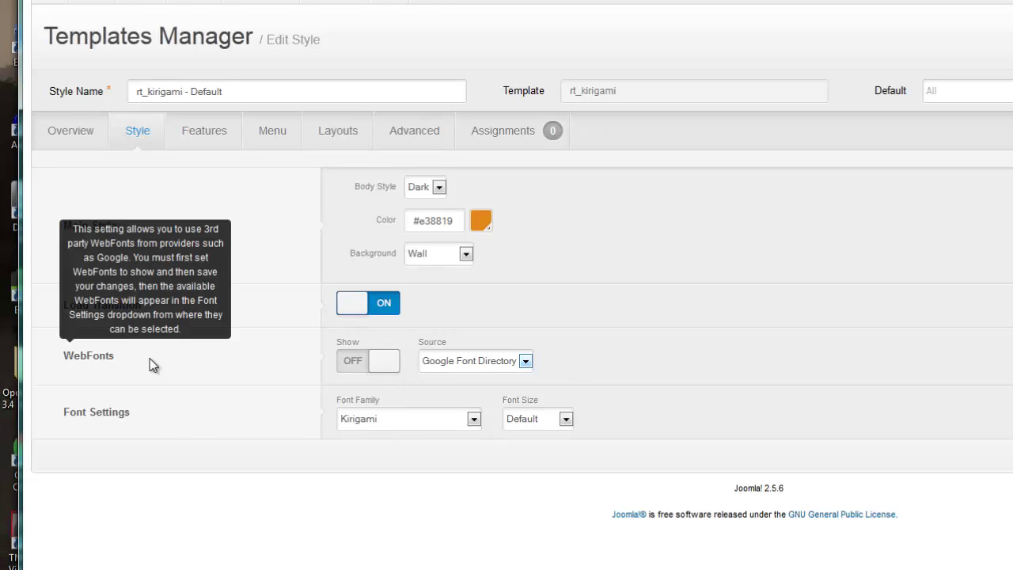
pyautogui.moveTo(166, 420)
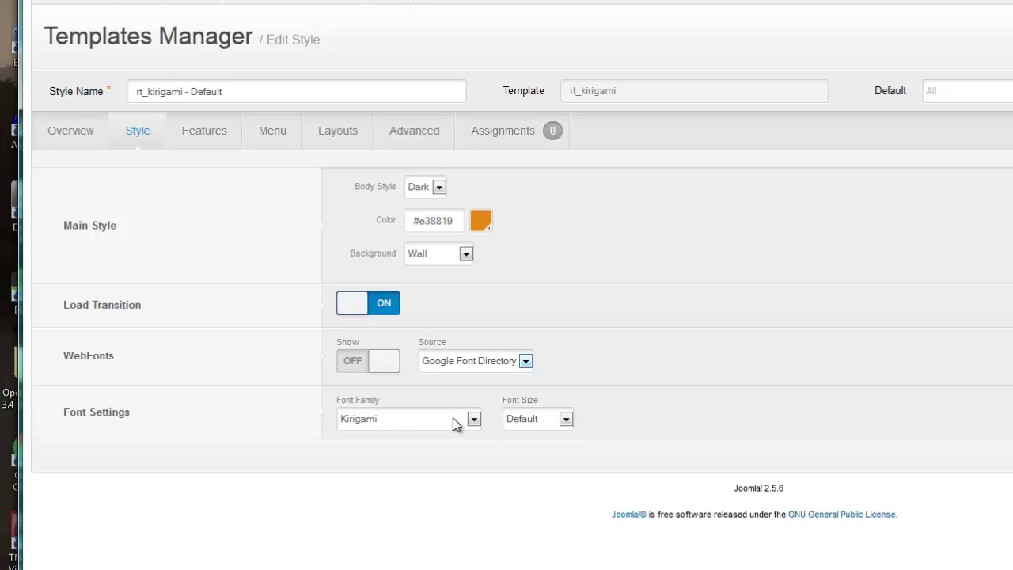
pyautogui.click(381, 419)
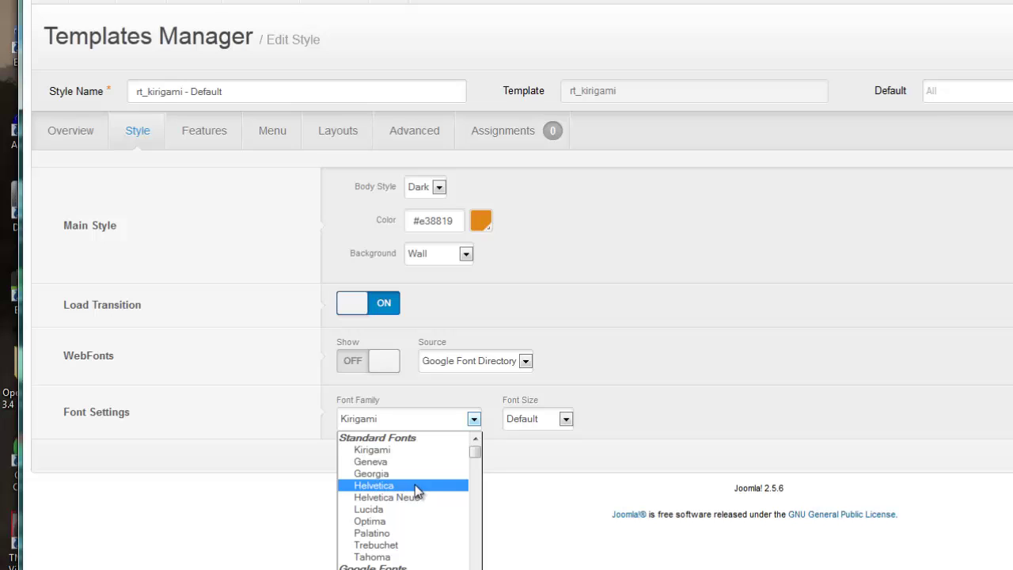
pyautogui.click(418, 450)
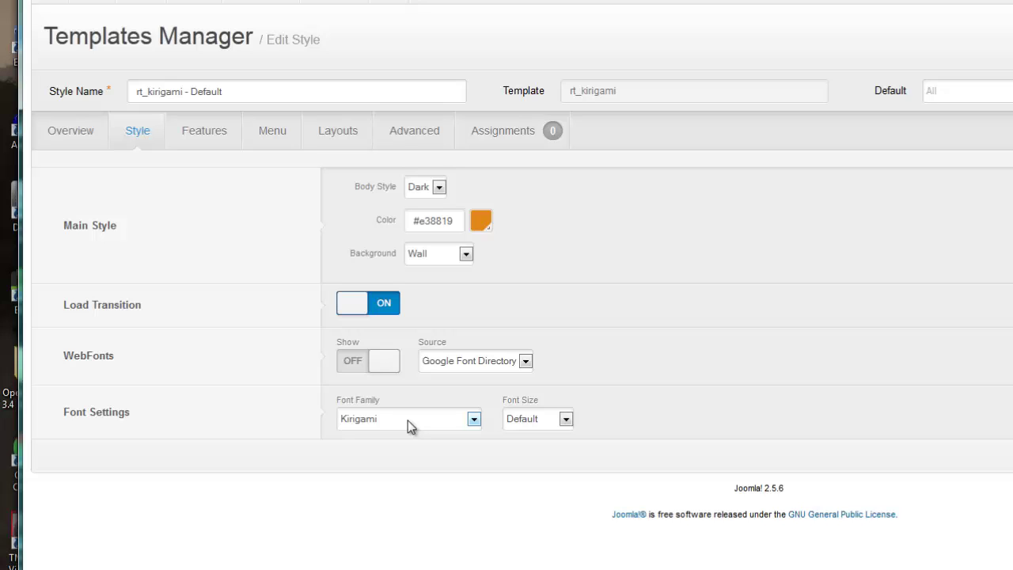
# In the Features settings, set the logo type to Custom and the logo picker source to MediaManager
pyautogui.click(209, 136)
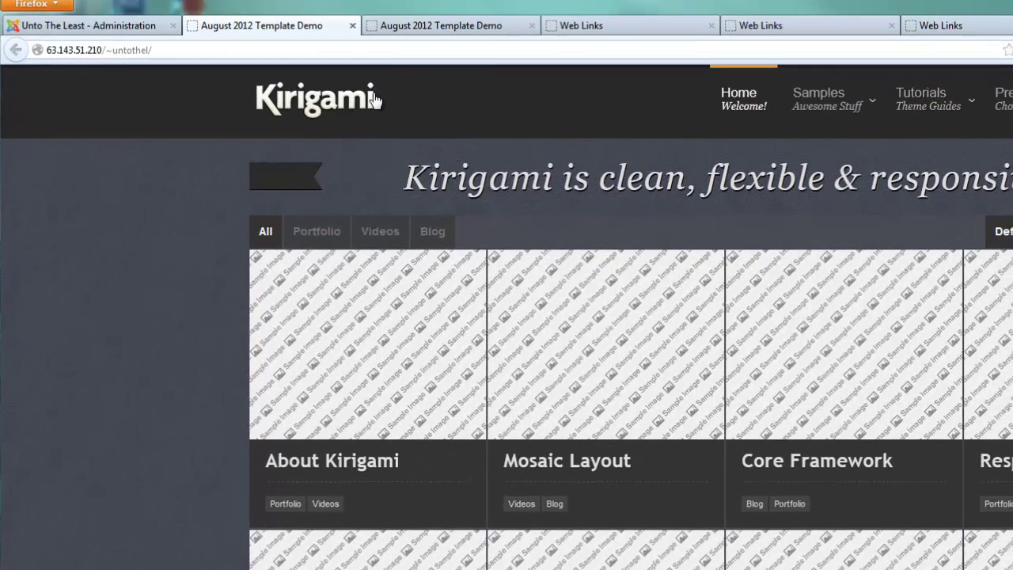
pyautogui.click(89, 26)
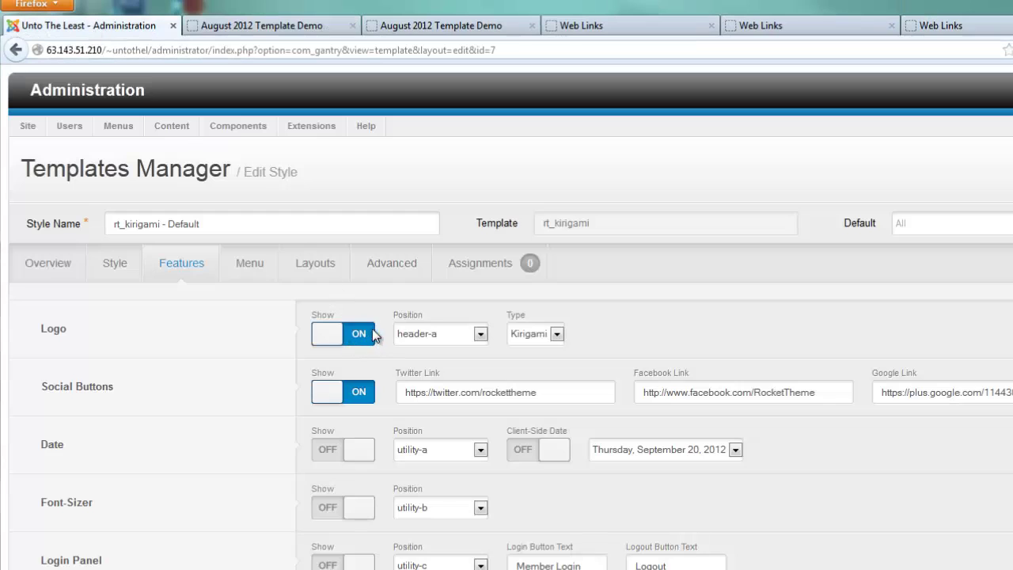
pyautogui.click(558, 335)
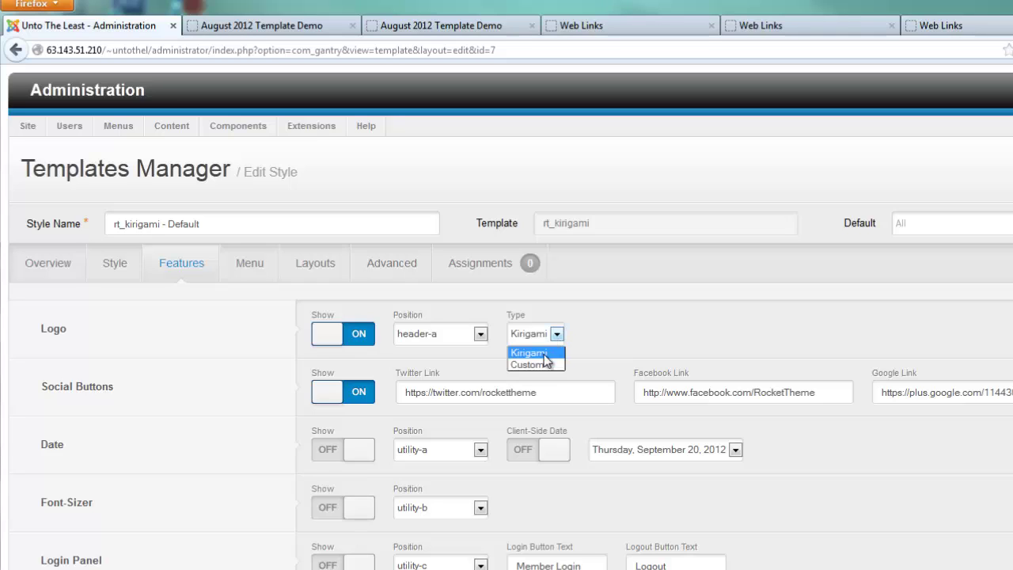
pyautogui.click(537, 366)
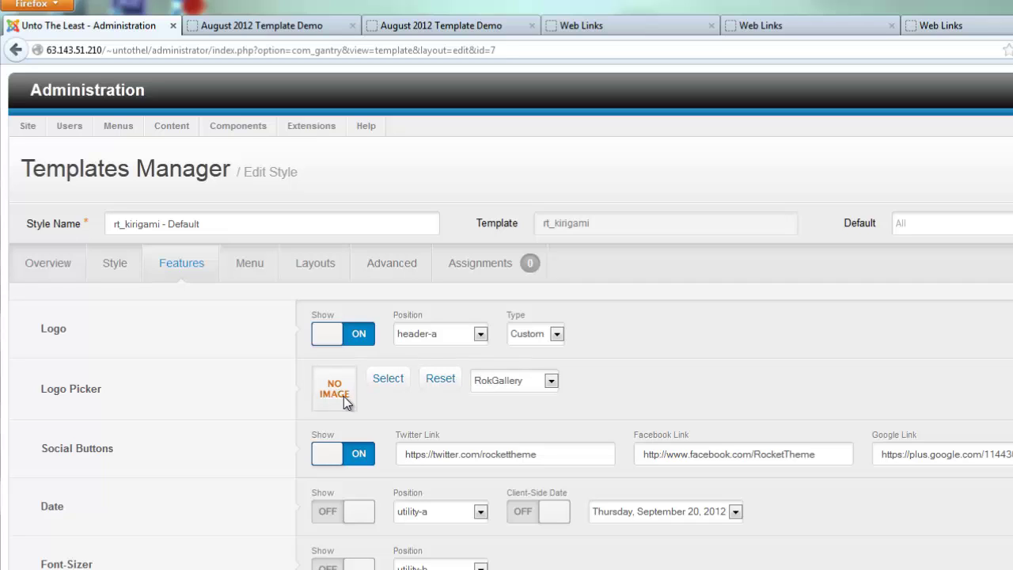
pyautogui.click(551, 382)
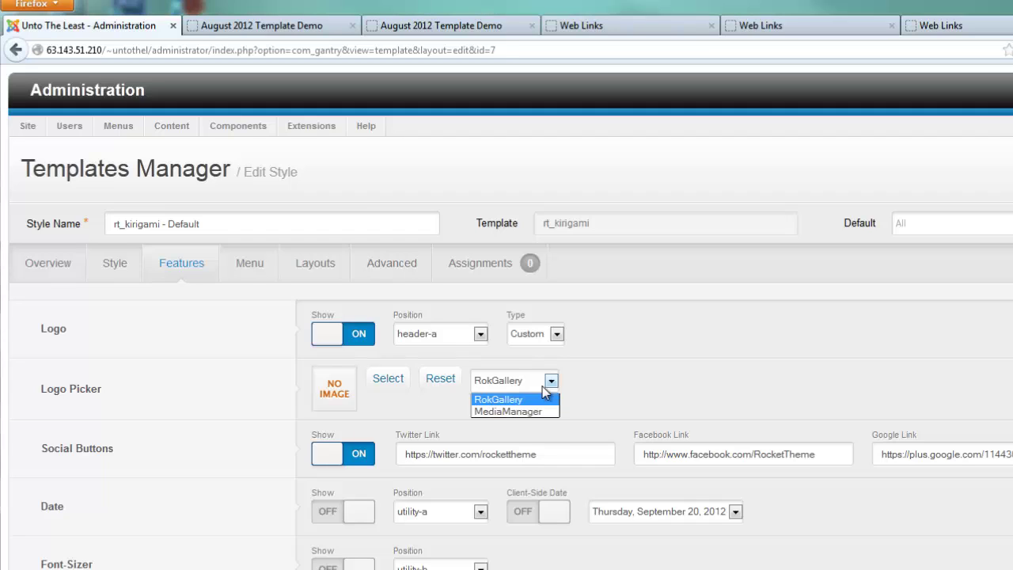
pyautogui.click(532, 418)
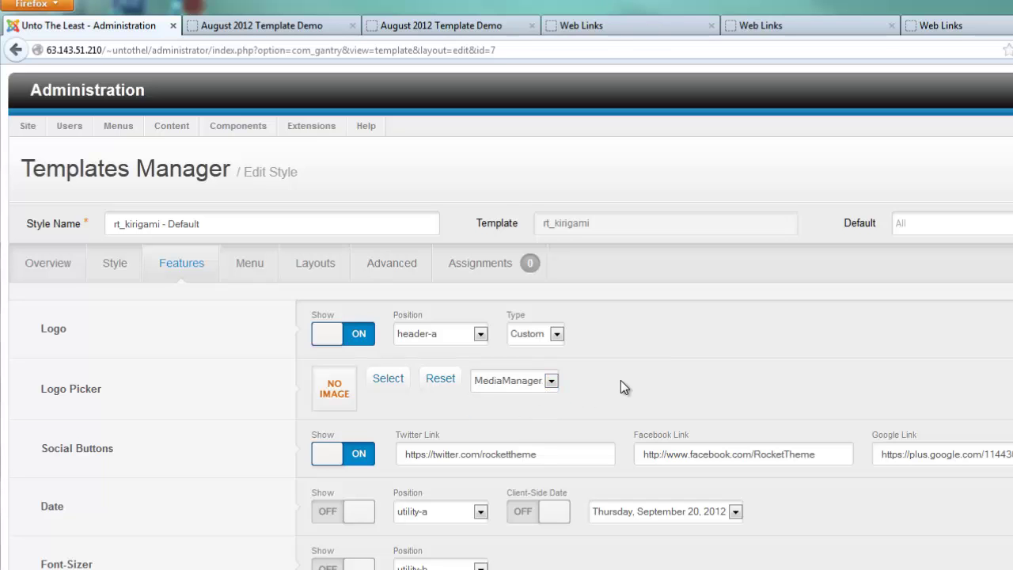
# Examine the image selection and file upload options for the custom logo without choosing an image
pyautogui.click(381, 374)
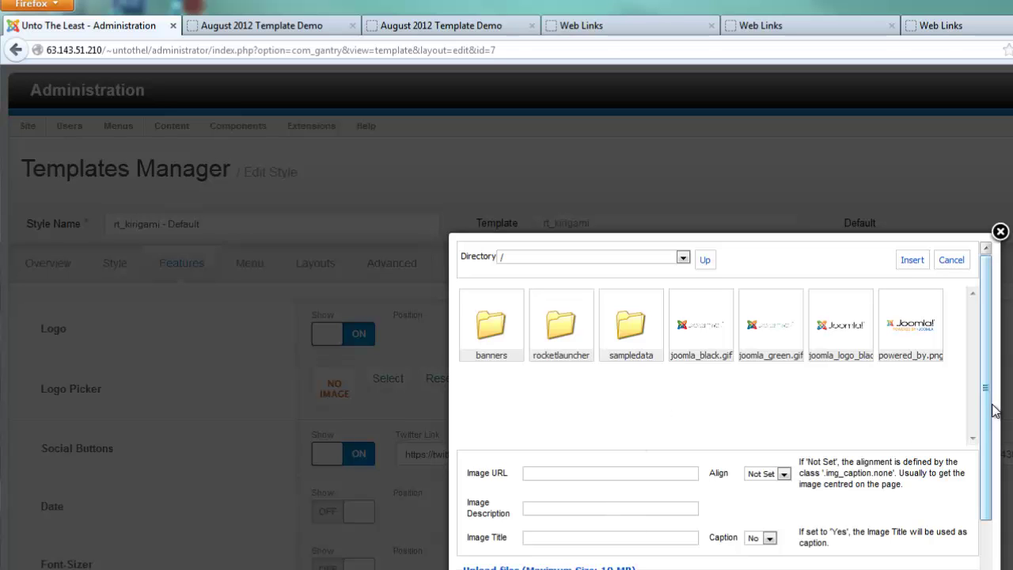
pyautogui.moveTo(985, 388); pyautogui.dragTo(985, 461)
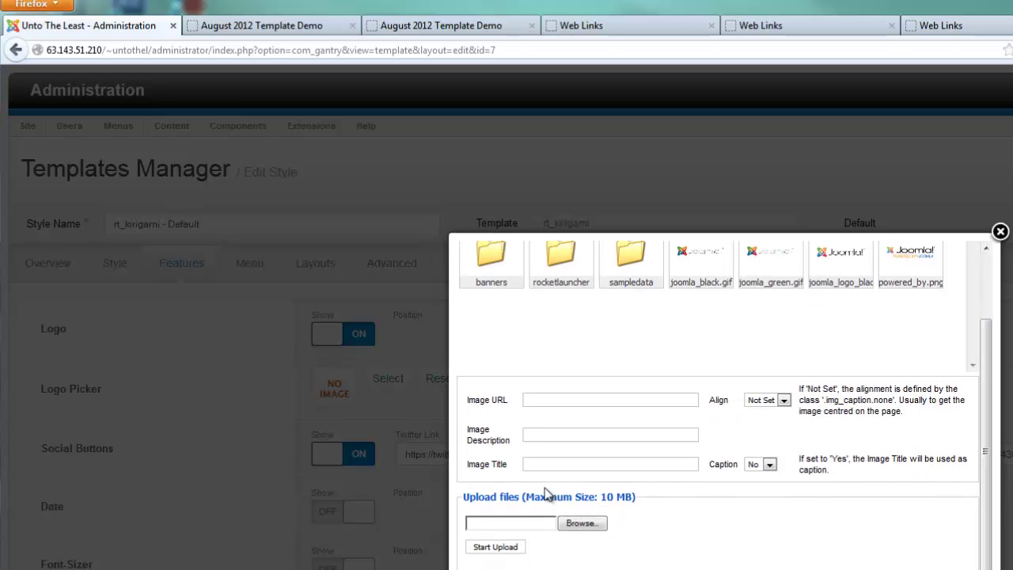
pyautogui.click(599, 523)
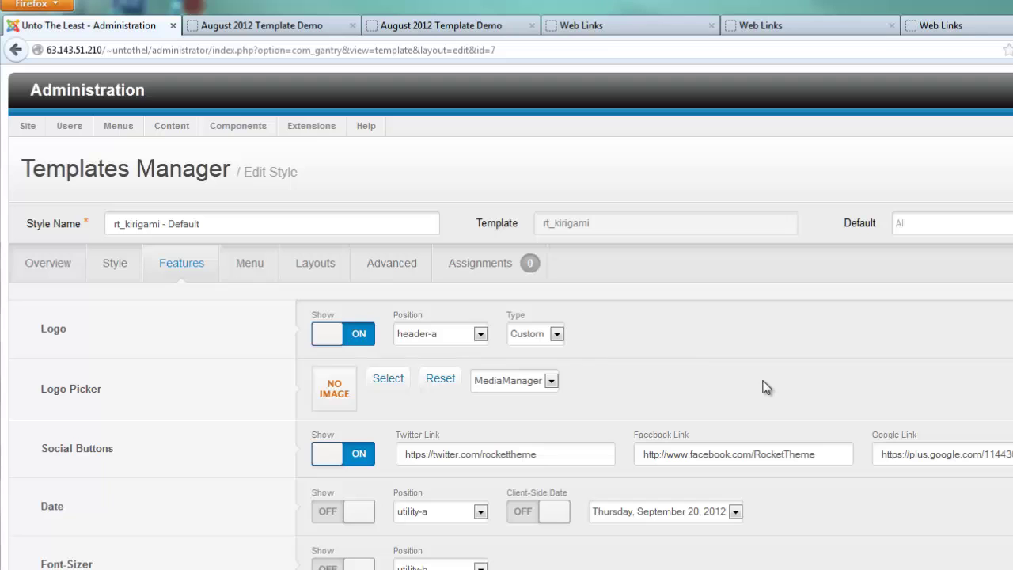
pyautogui.scroll(-2, 766, 387)
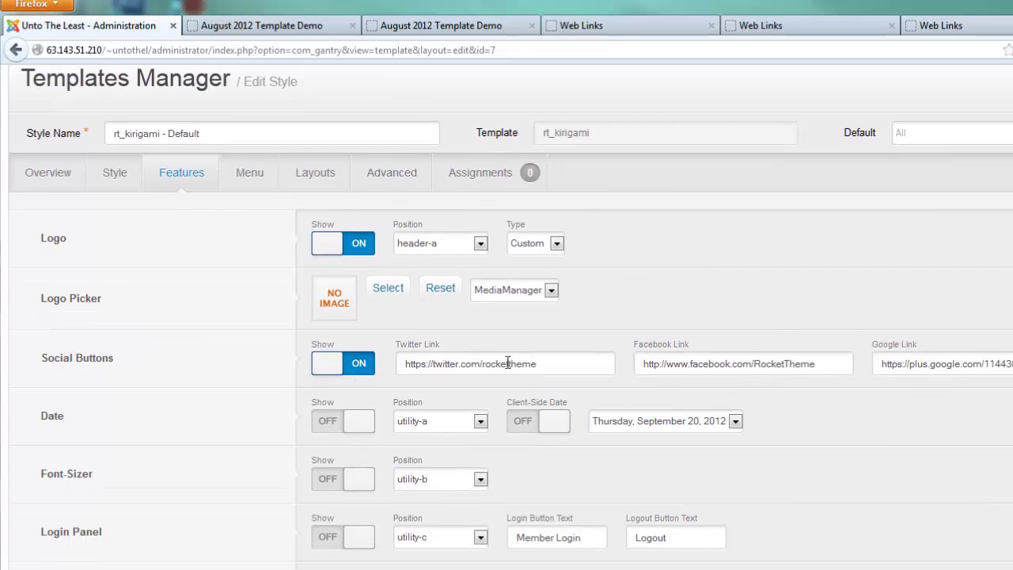
# Examine the Social Buttons and Date settings, trying the Date display on and turning it back off
pyautogui.click(281, 27)
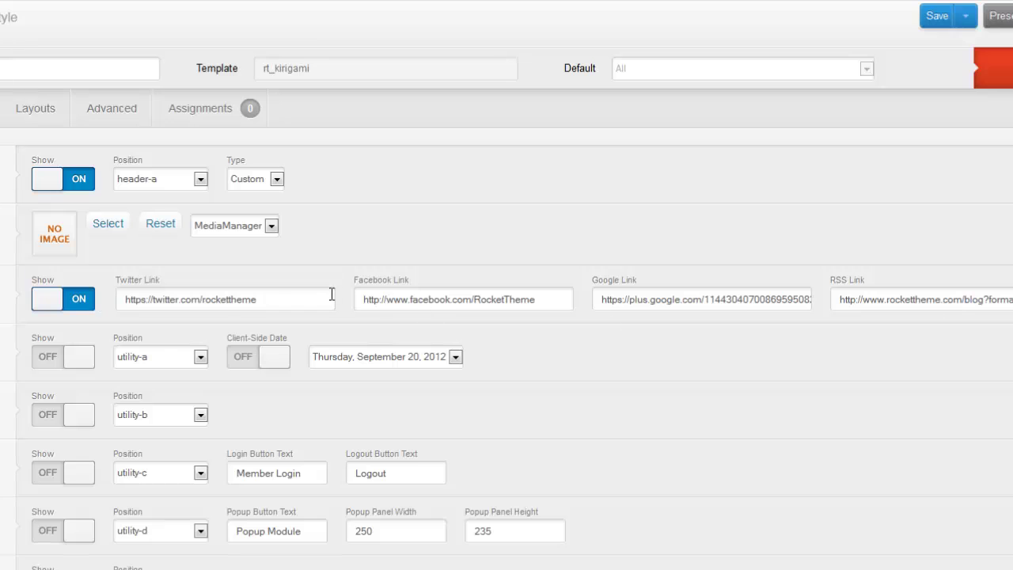
pyautogui.moveTo(206, 208)
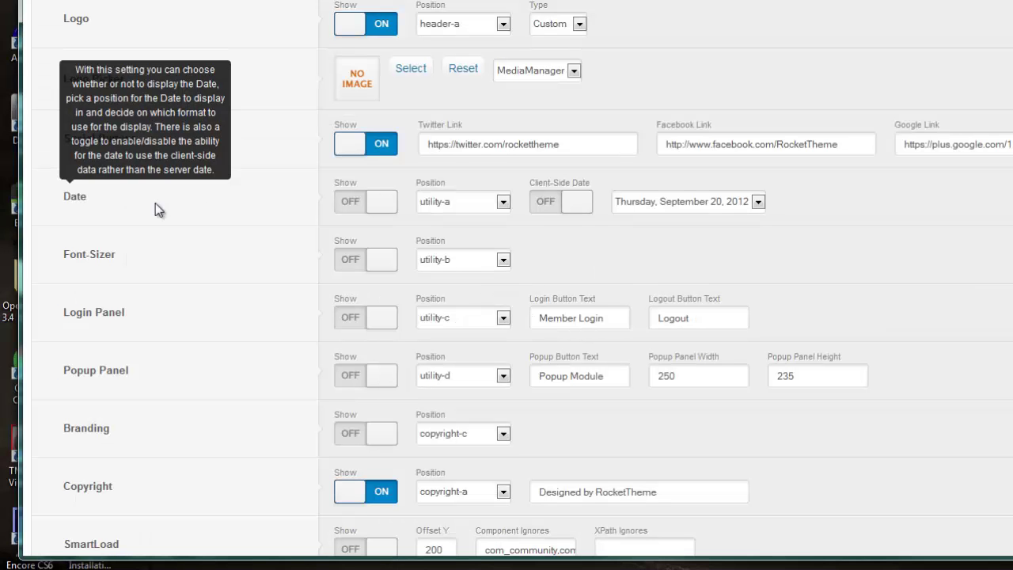
pyautogui.click(376, 204)
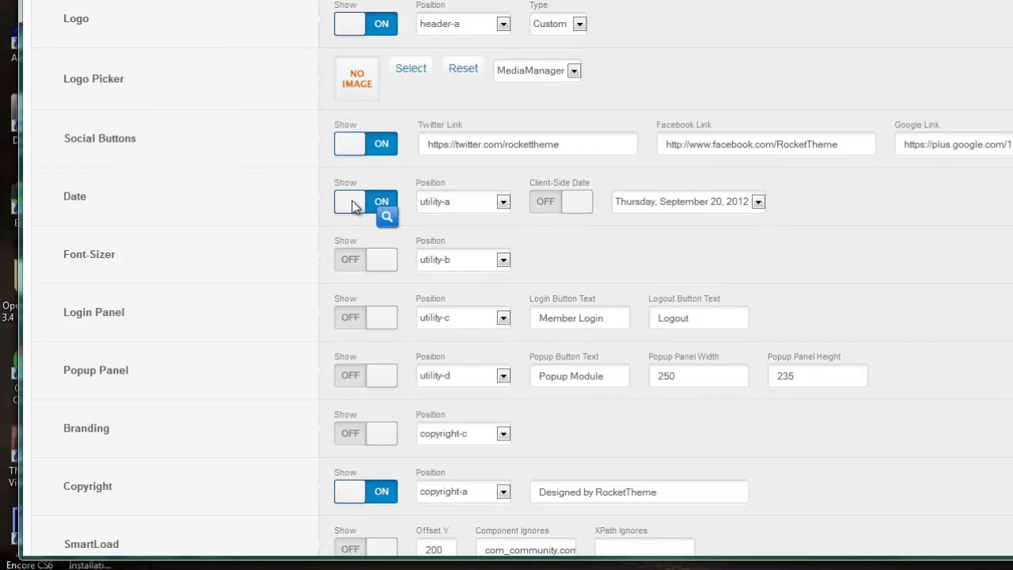
pyautogui.moveTo(221, 209)
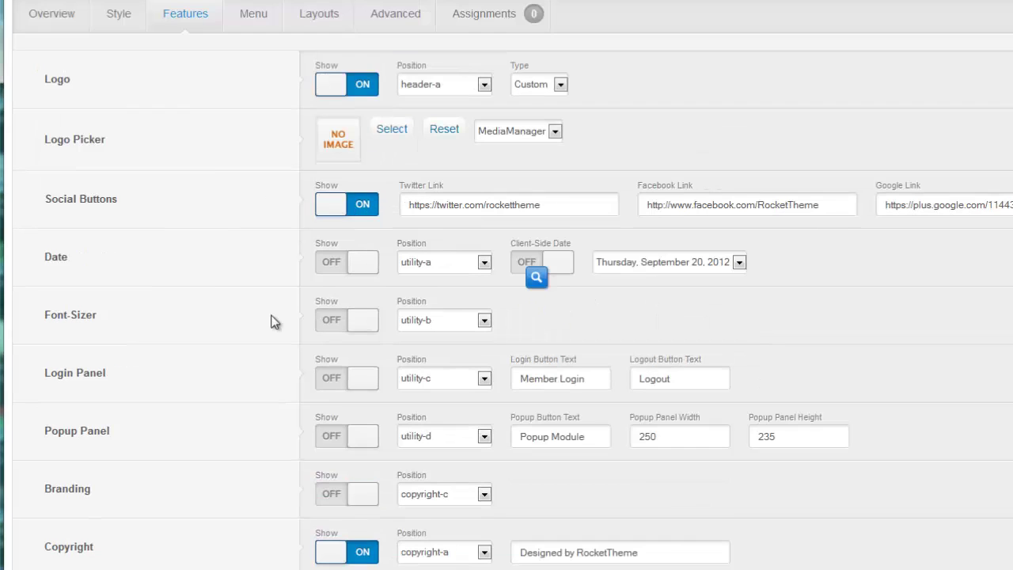
pyautogui.moveTo(175, 266)
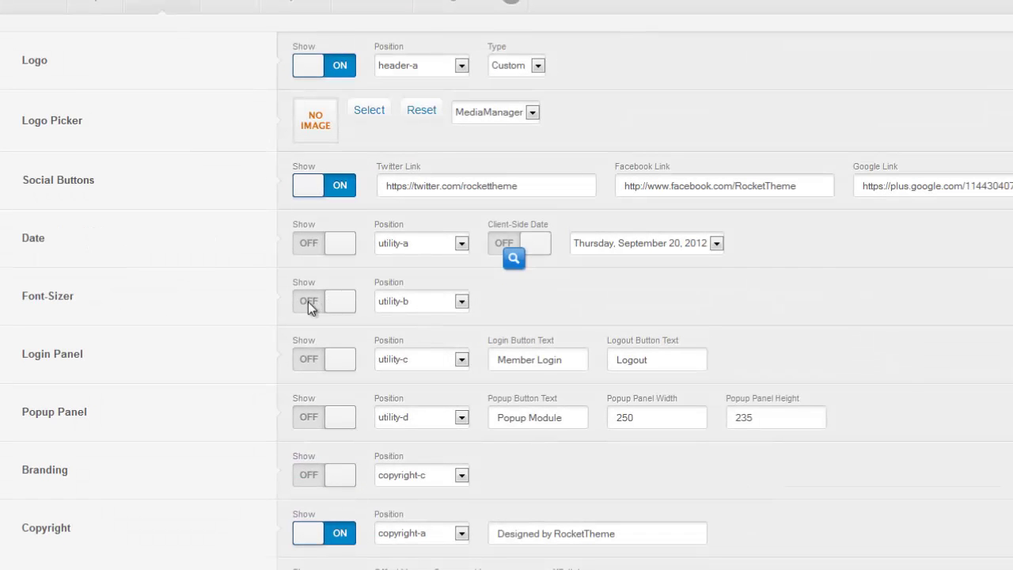
# Try out the Font-Sizer by enabling it and enlarging the text on the site's front page, and switch it off again
pyautogui.click(300, 302)
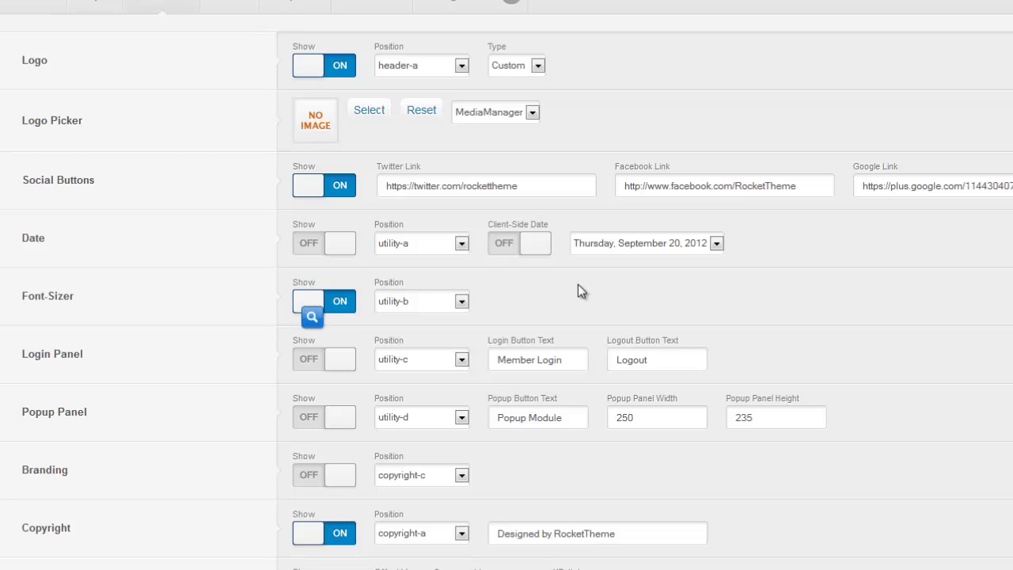
pyautogui.moveTo(88, 296)
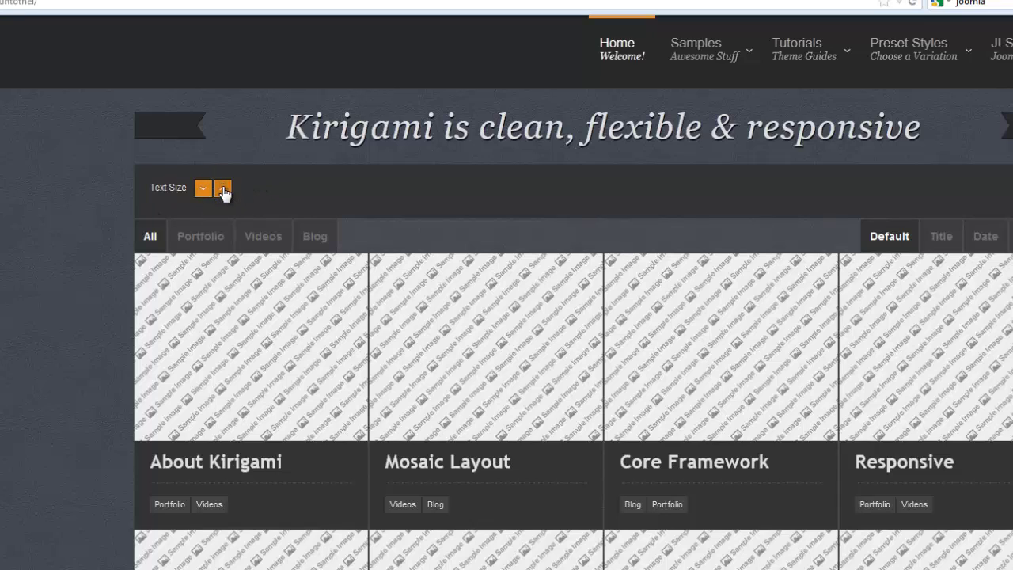
pyautogui.click(223, 190)
pyautogui.click(223, 190)
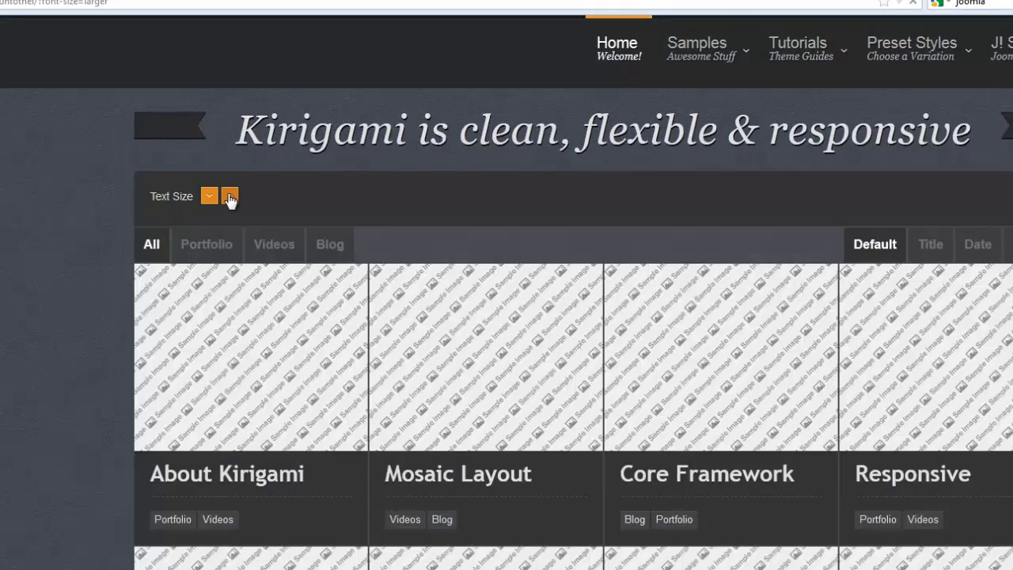
pyautogui.click(229, 197)
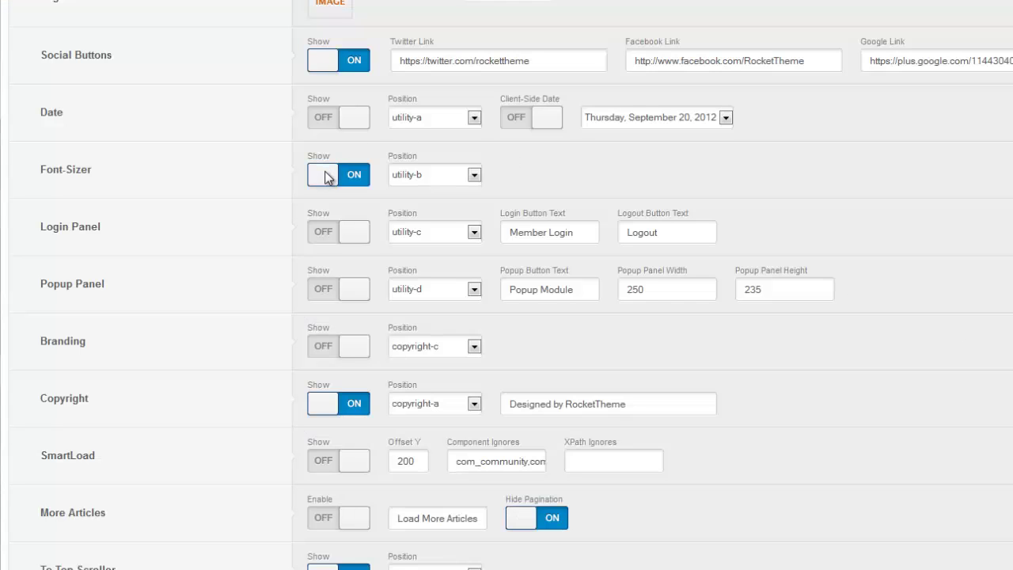
pyautogui.click(328, 178)
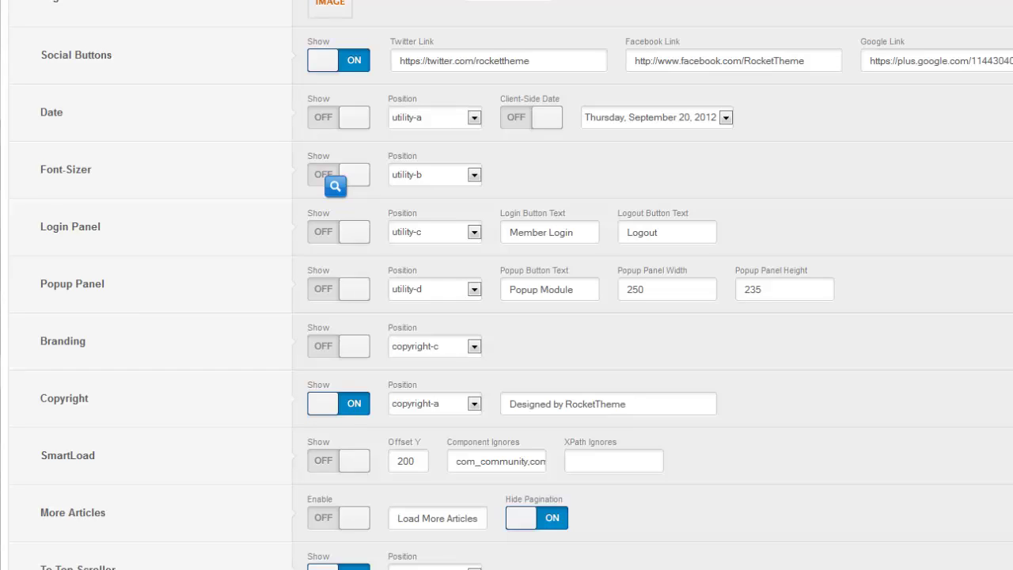
# Turn on the Login Panel, set its position to sidebar-a and save the template settings
pyautogui.click(353, 232)
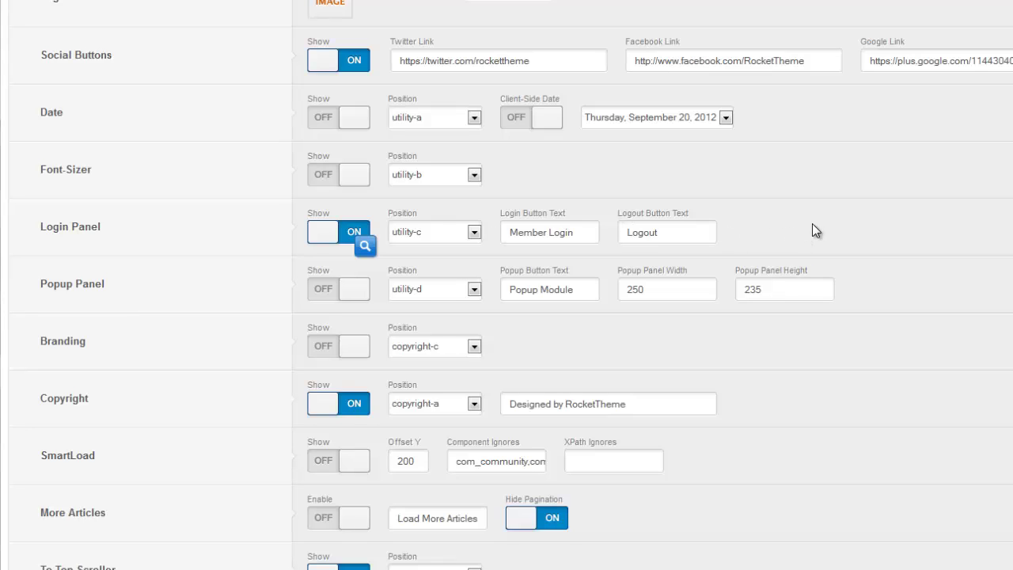
pyautogui.click(475, 232)
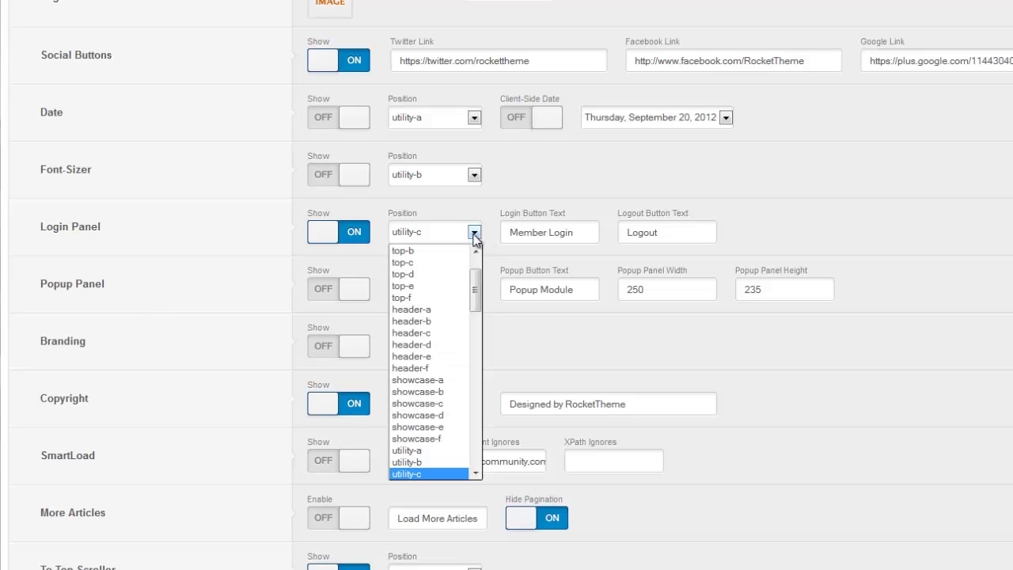
pyautogui.moveTo(479, 290); pyautogui.dragTo(478, 356)
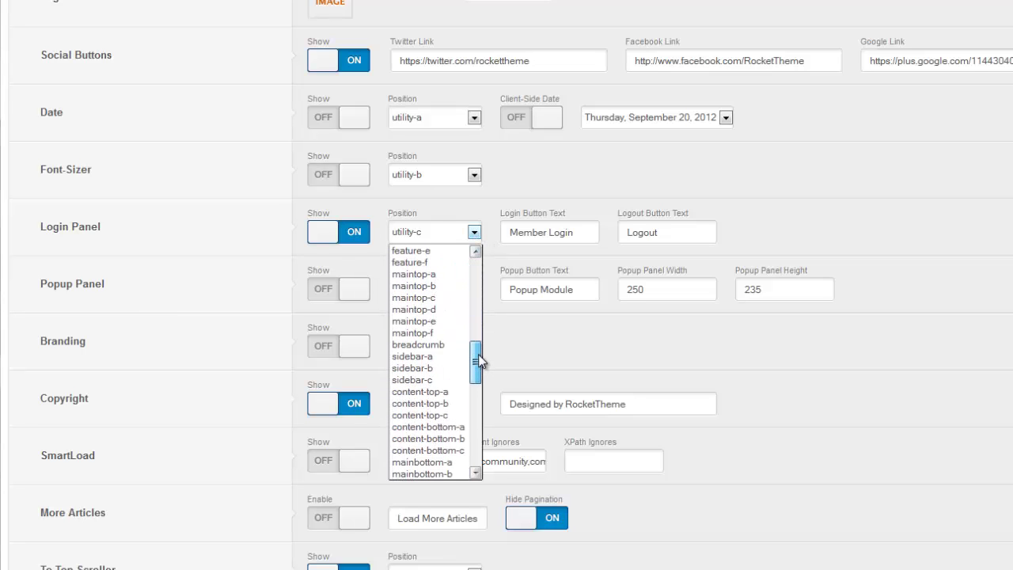
pyautogui.click(420, 356)
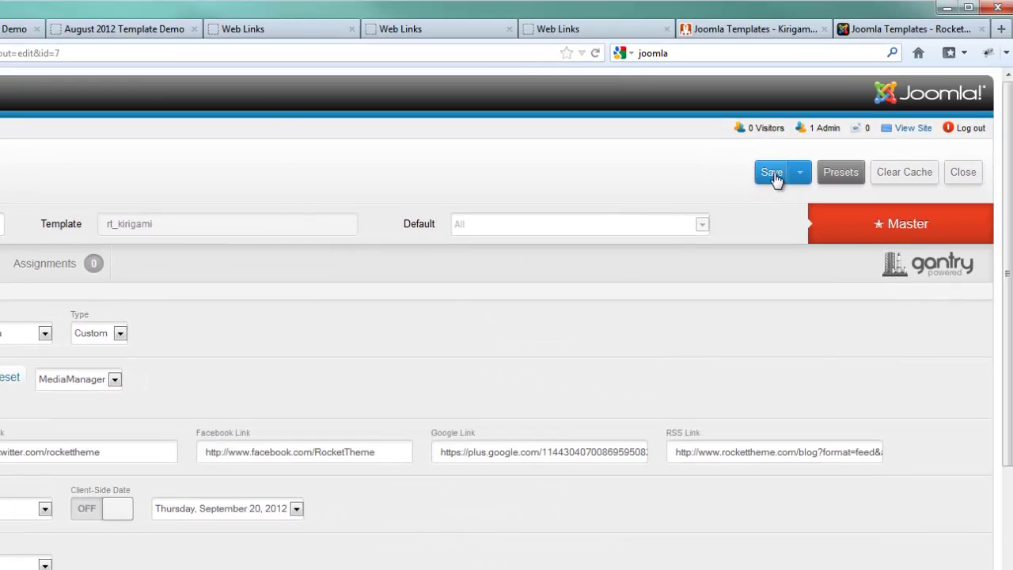
pyautogui.click(774, 176)
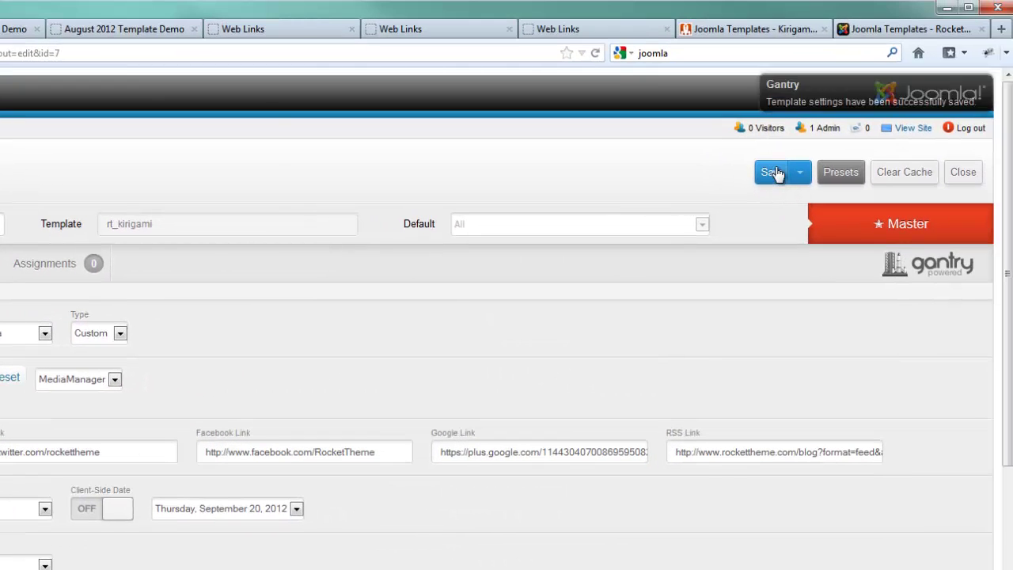
# View the site's front page and open the Member Login panel in the sidebar
pyautogui.click(914, 131)
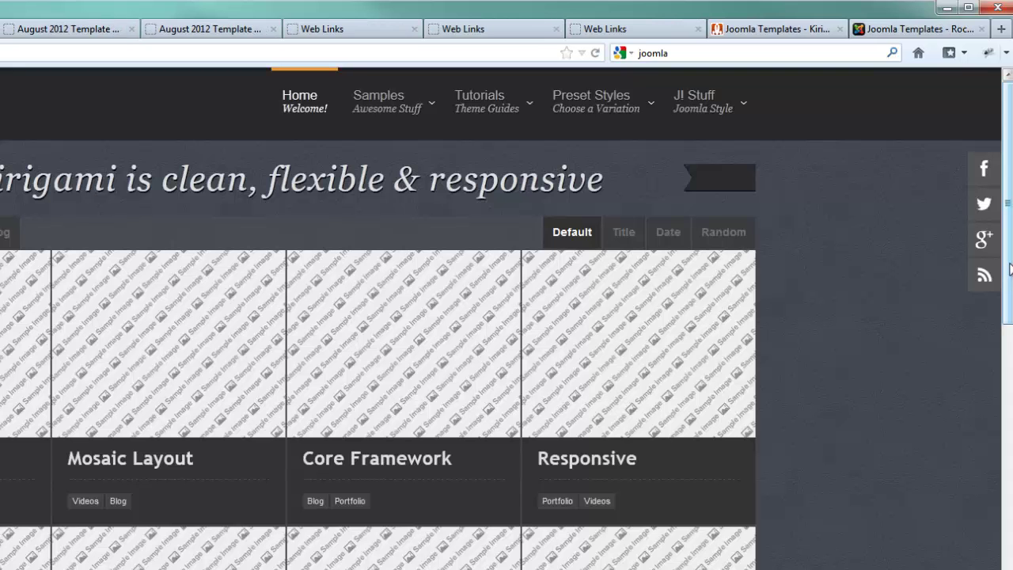
pyautogui.scroll(-7, 1010, 386)
pyautogui.scroll(-5, 1010, 385)
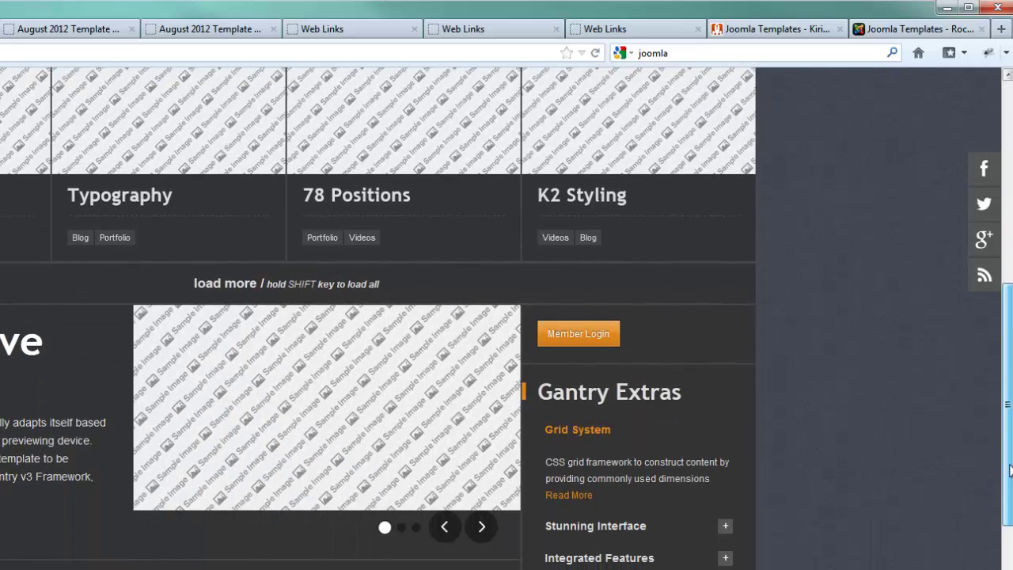
pyautogui.click(571, 336)
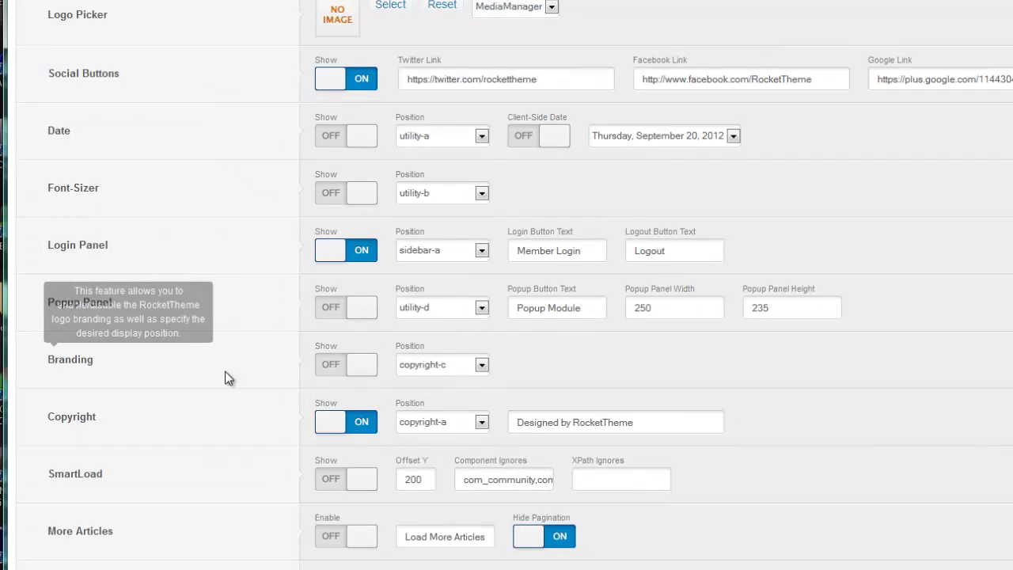
# Try the Branding display on and return it to off
pyautogui.click(340, 364)
pyautogui.click(355, 366)
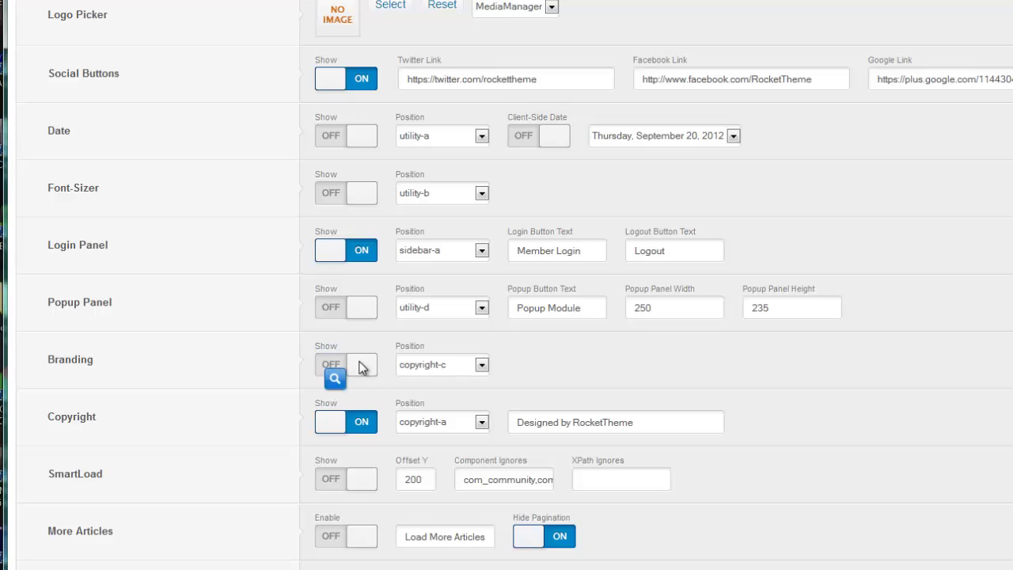
pyautogui.click(358, 366)
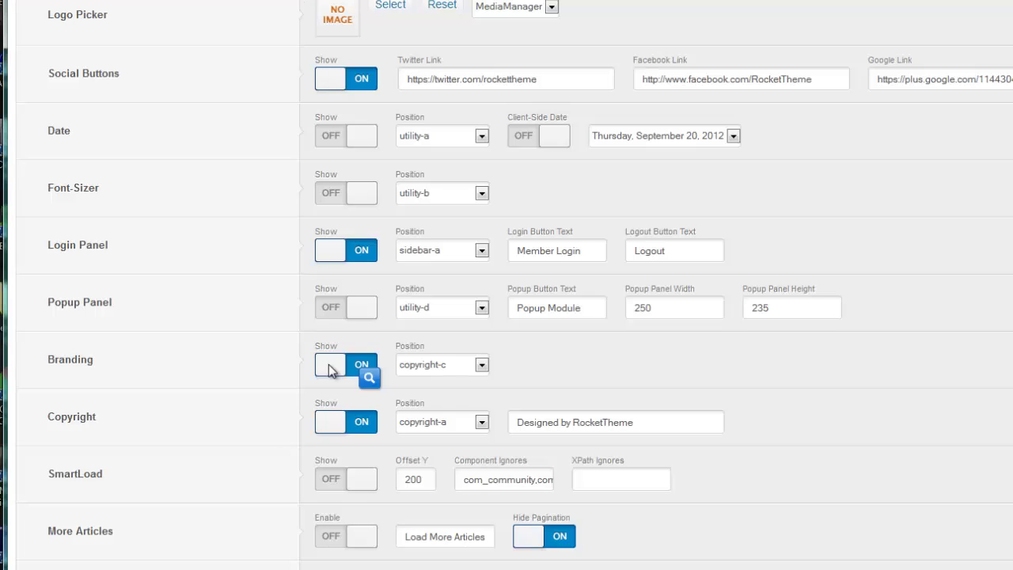
pyautogui.click(328, 364)
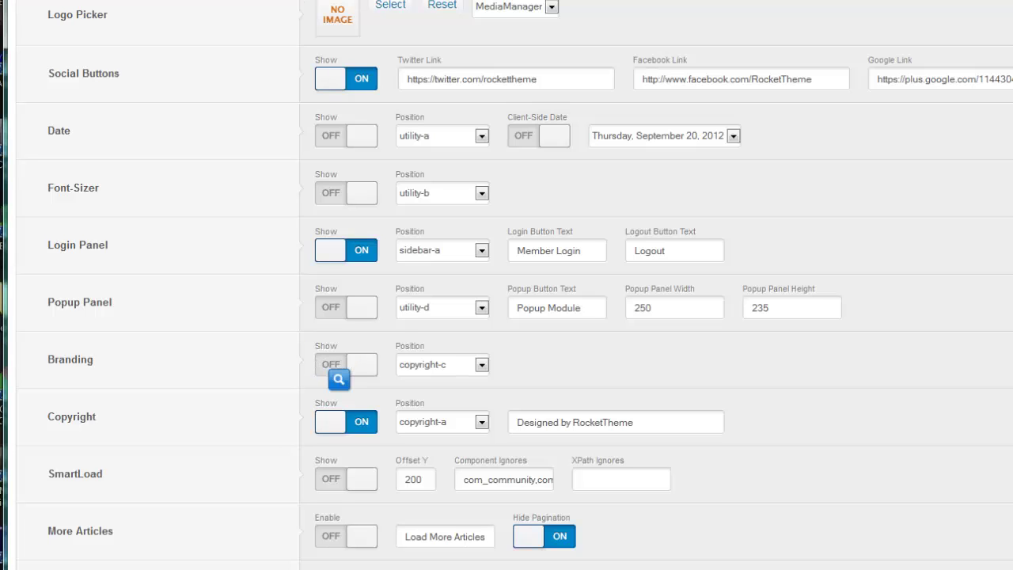
# Replace the Copyright text with the suggested © entry containing the owner's name and "Panorama Productions - All Rights Reserved"
pyautogui.moveTo(66, 418)
pyautogui.moveTo(667, 421); pyautogui.dragTo(485, 424)
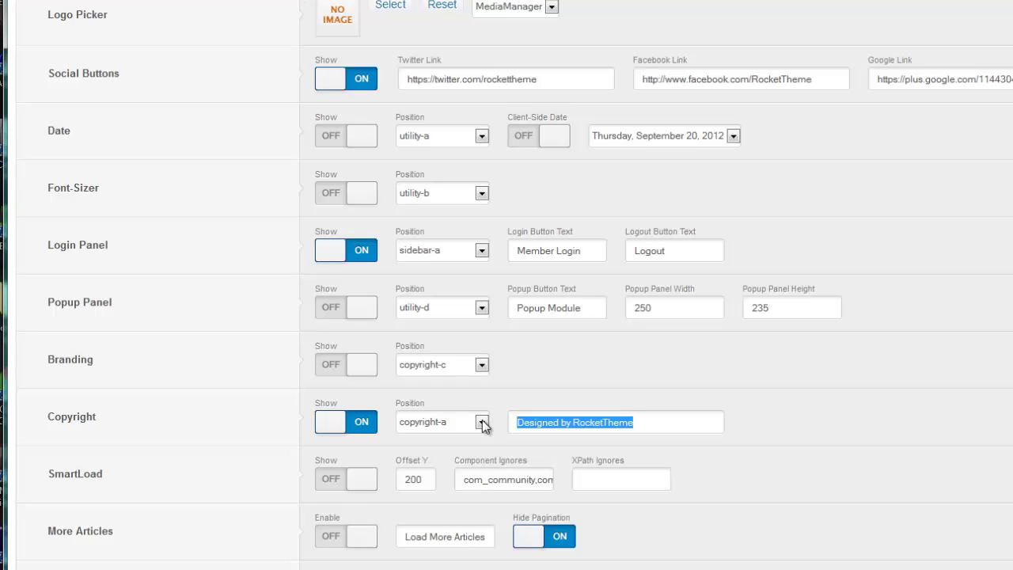
pyautogui.write('©')
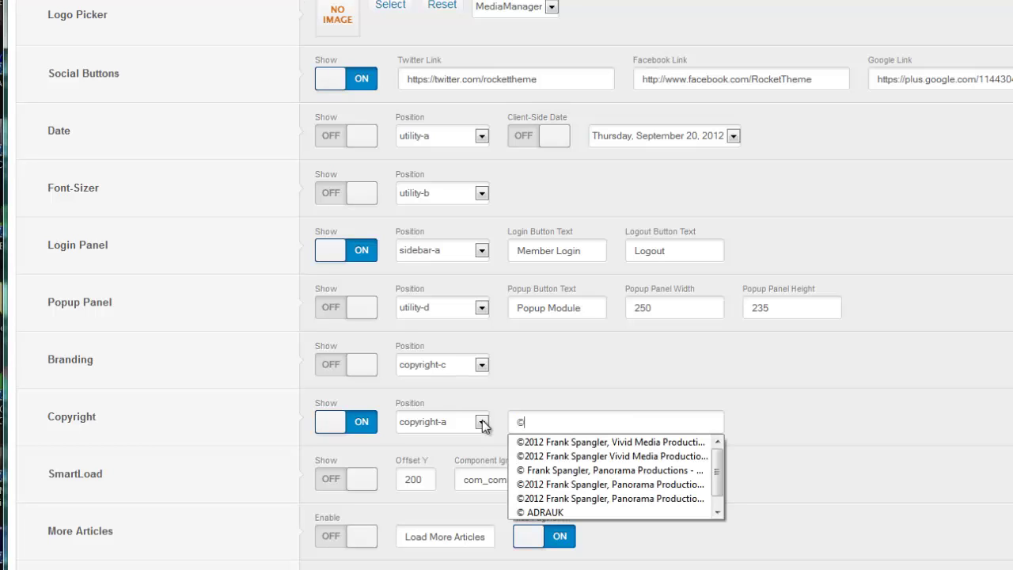
pyautogui.click(587, 472)
# Examine the To-Top Scroller setting and the lower part of the site's front page
pyautogui.scroll(-3, 694, 470)
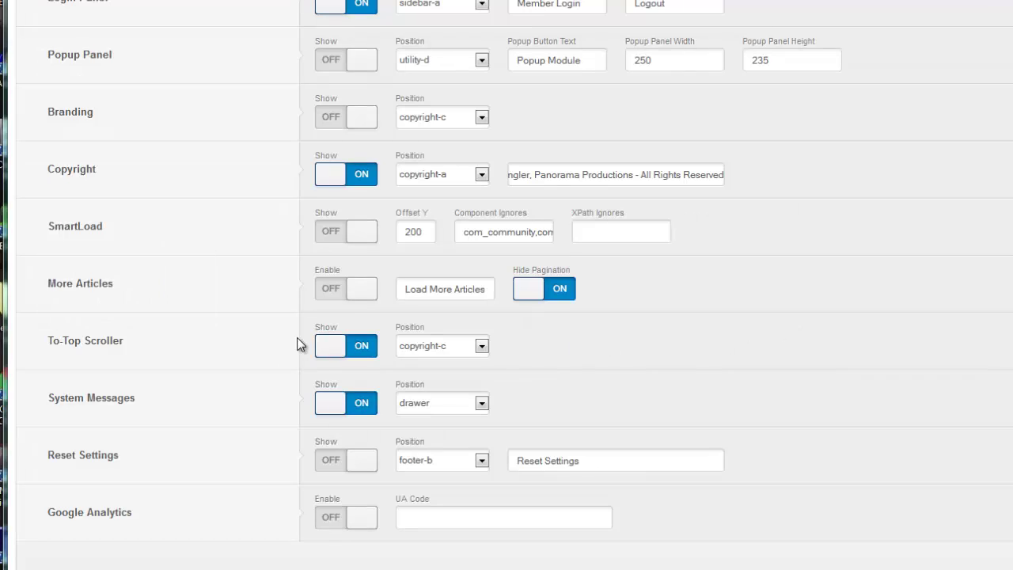
pyautogui.moveTo(263, 334)
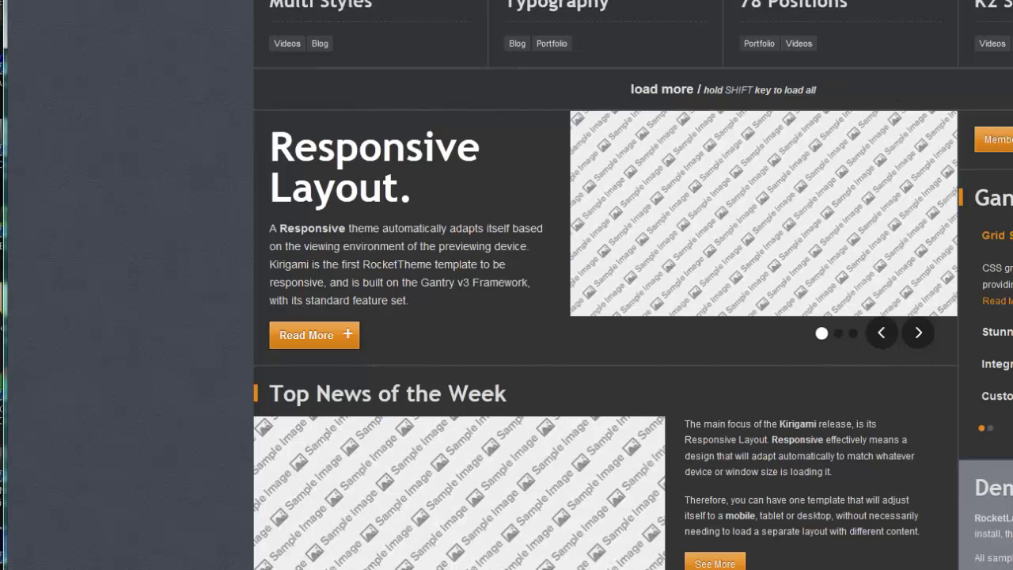
pyautogui.scroll(-10, 871, 475)
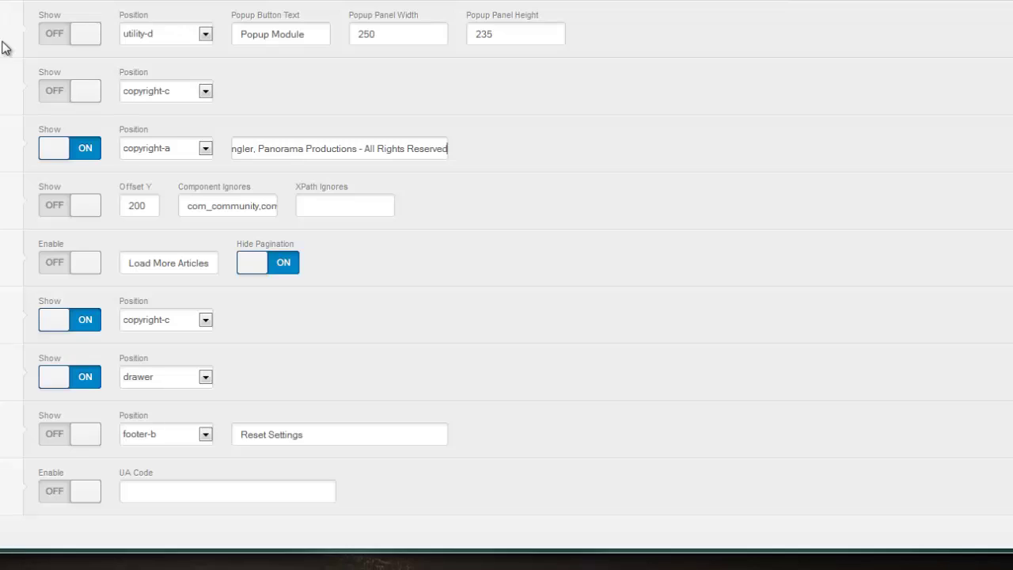
# Examine the System Messages position options, keeping drawer selected, and read the Google Analytics description
pyautogui.scroll(-1, 4, 47)
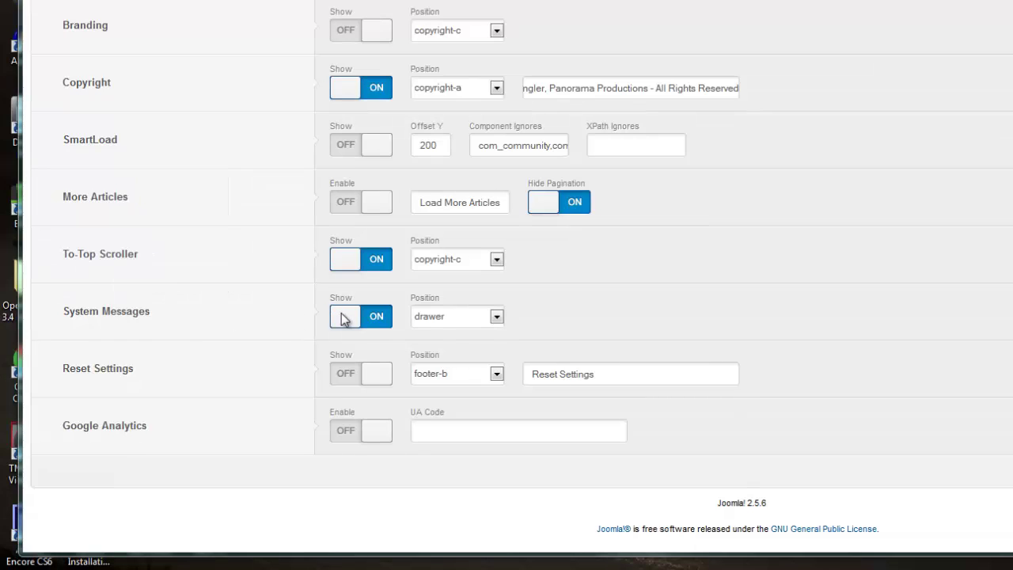
pyautogui.click(497, 318)
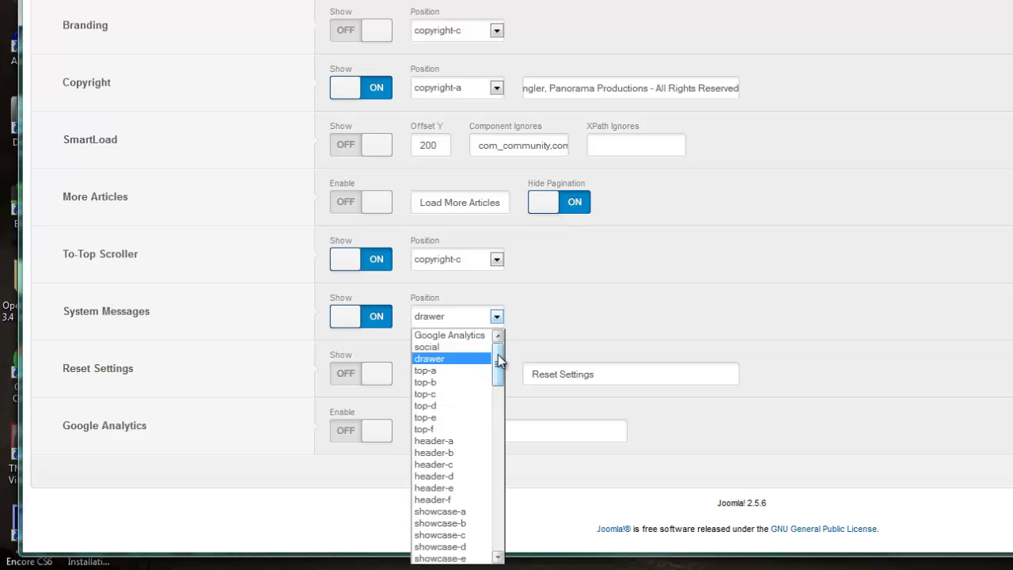
pyautogui.moveTo(498, 360)
pyautogui.mouseDown()
pyautogui.moveTo(502, 392)
pyautogui.moveTo(502, 350)
pyautogui.mouseUp()
pyautogui.click(463, 358)
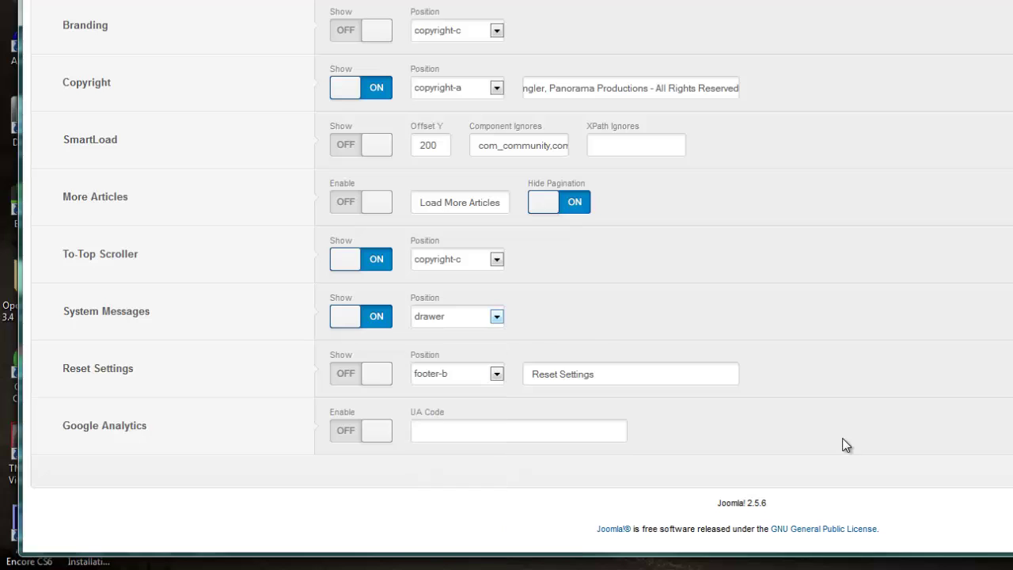
pyautogui.moveTo(124, 430)
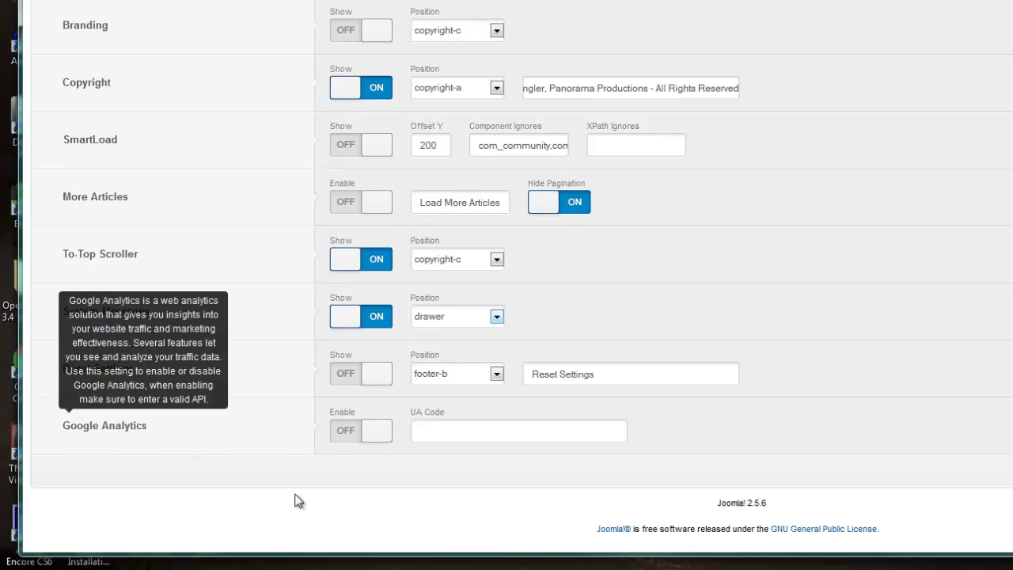
# Open the template's Menu settings and examine the menu type options, keeping Fusion-Menu
pyautogui.scroll(6, 507, 285)
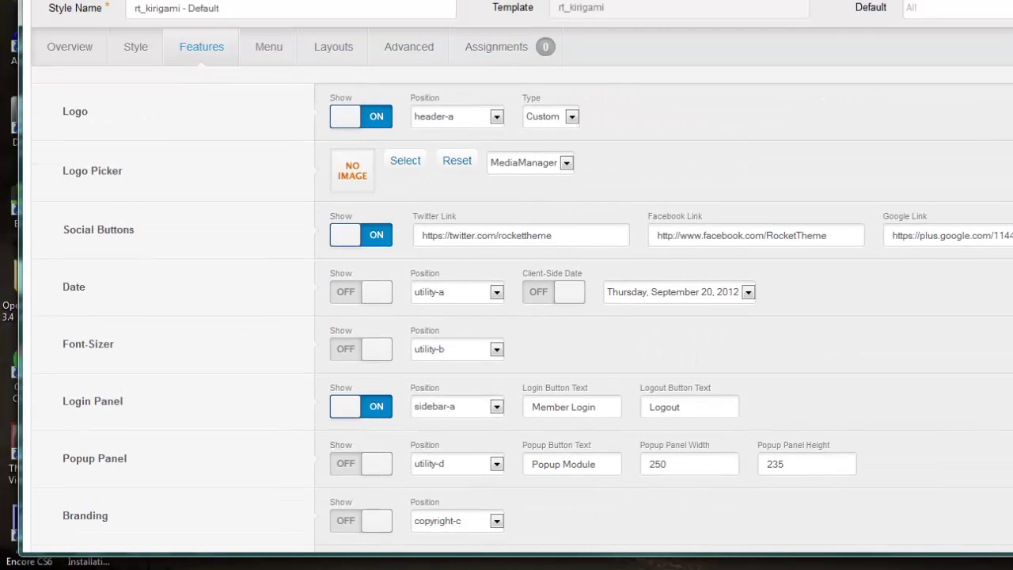
pyautogui.click(273, 47)
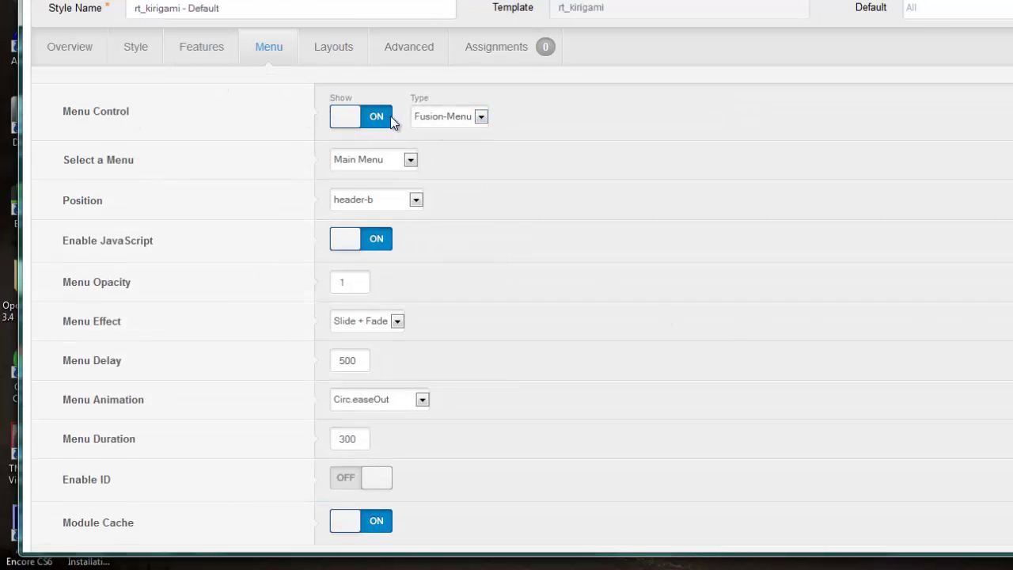
pyautogui.click(480, 119)
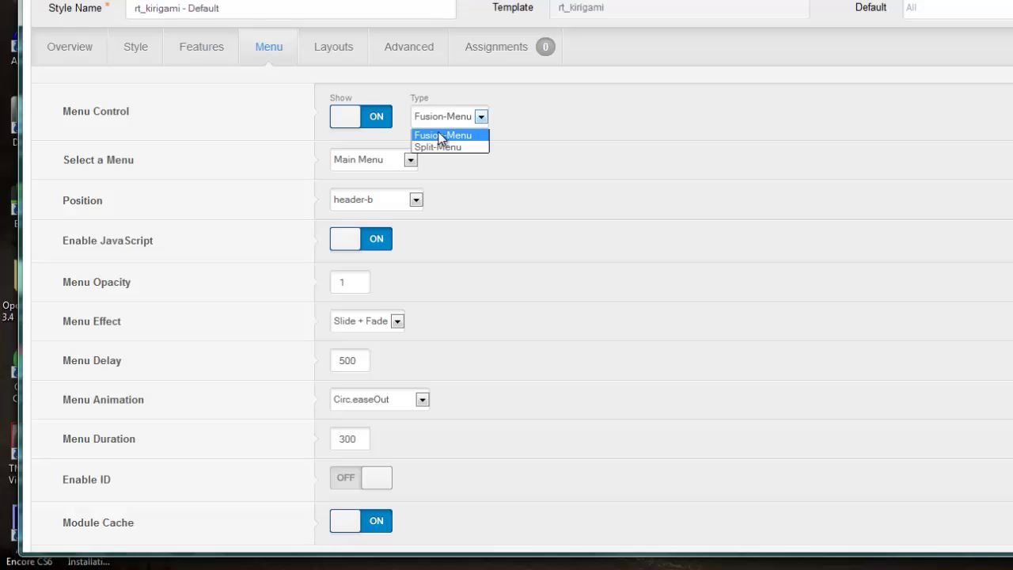
pyautogui.click(581, 212)
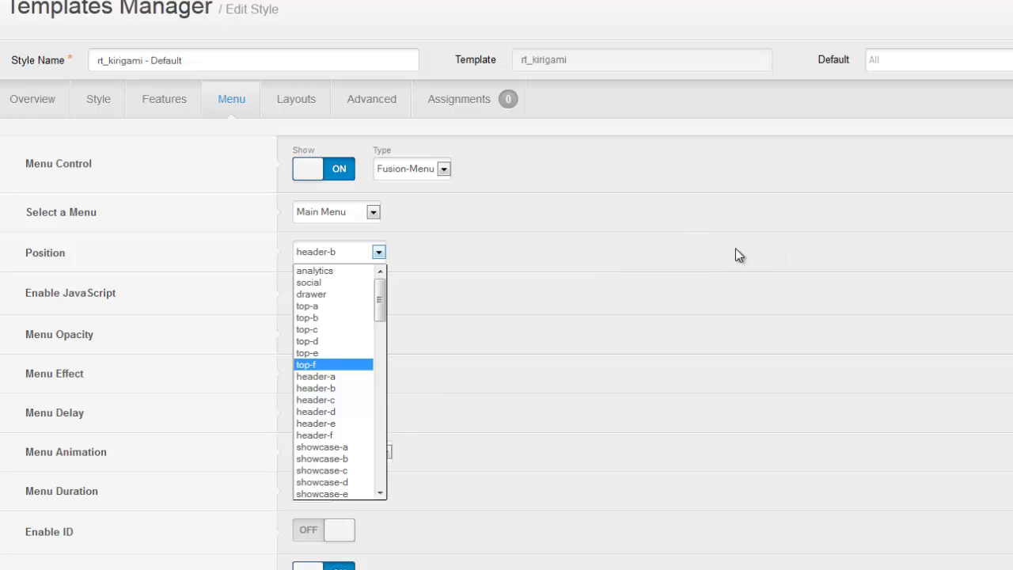
# Set the Main Menu's position to maintop-a after reviewing the available positions
pyautogui.moveTo(32, 267)
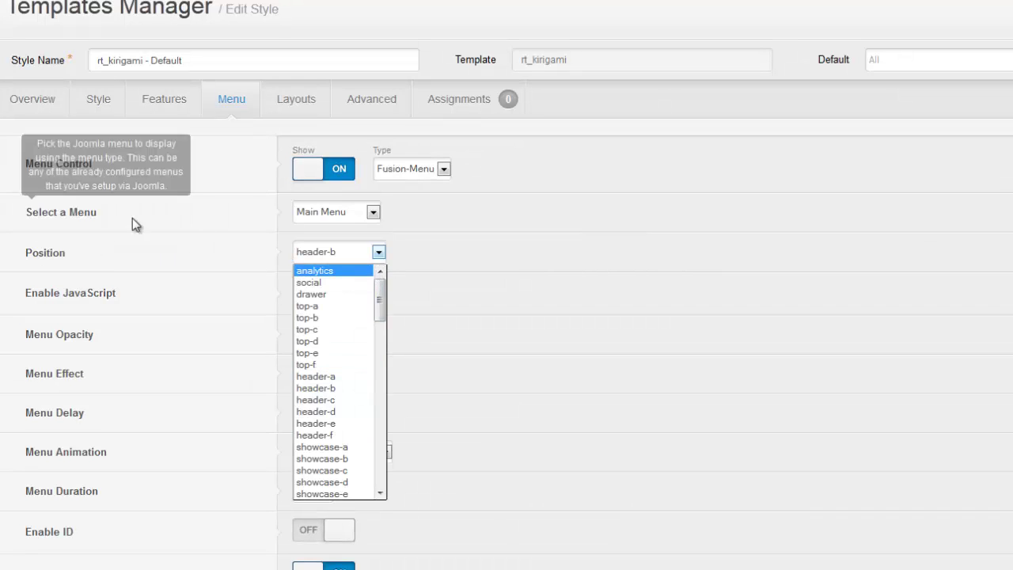
pyautogui.moveTo(382, 298); pyautogui.dragTo(380, 314)
pyautogui.click(703, 225)
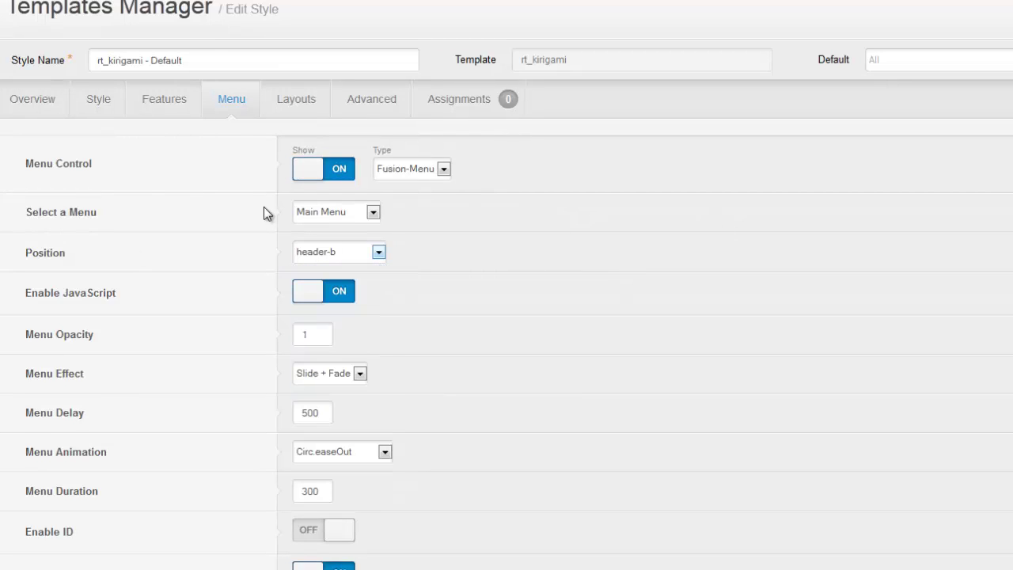
pyautogui.moveTo(84, 257)
pyautogui.click(380, 251)
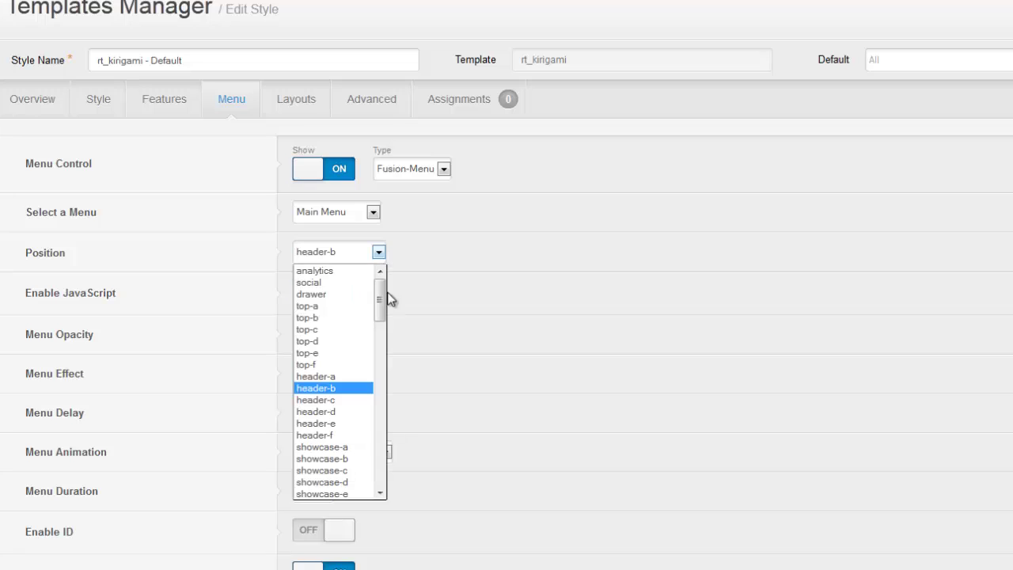
pyautogui.moveTo(381, 307); pyautogui.dragTo(384, 371)
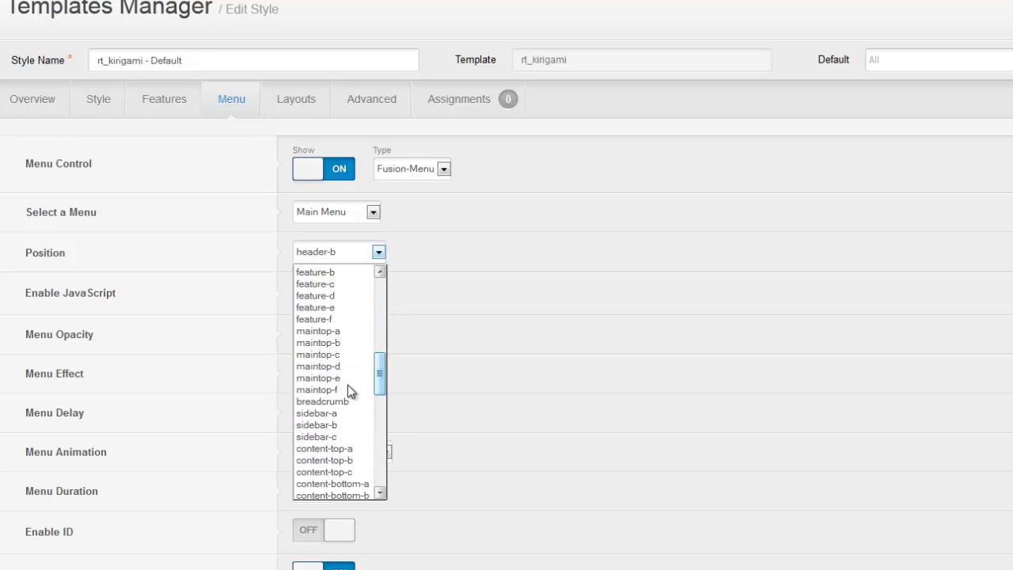
pyautogui.click(327, 332)
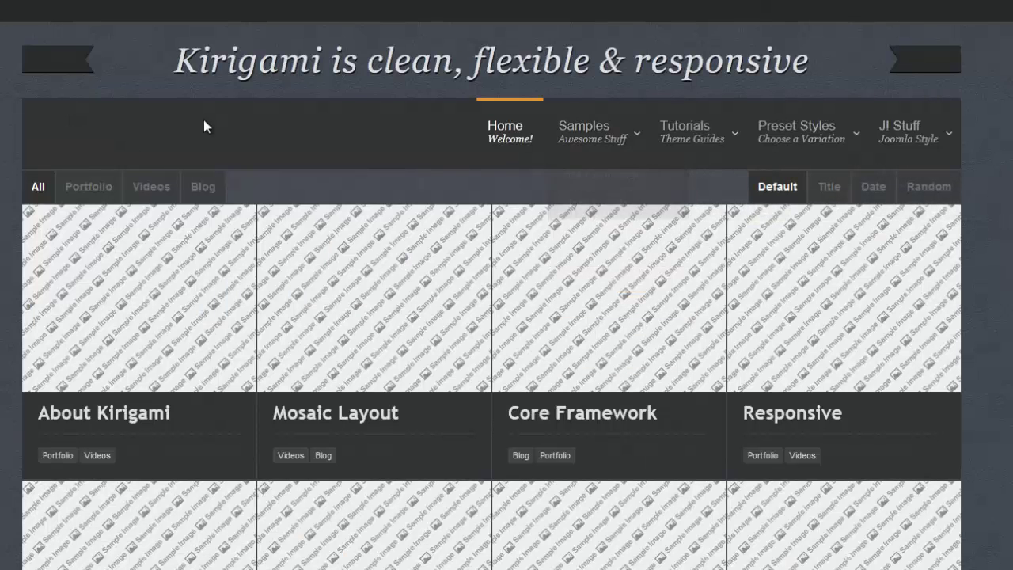
# View the site's front page to check the menu's new placement and its Samples, Tutorials and other dropdowns
pyautogui.moveTo(908, 120)
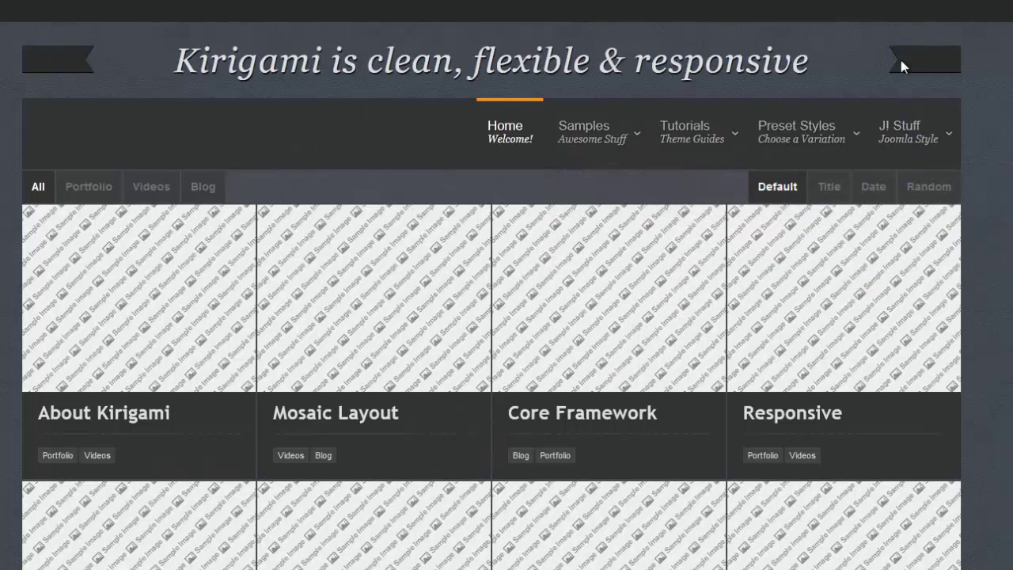
pyautogui.moveTo(566, 117)
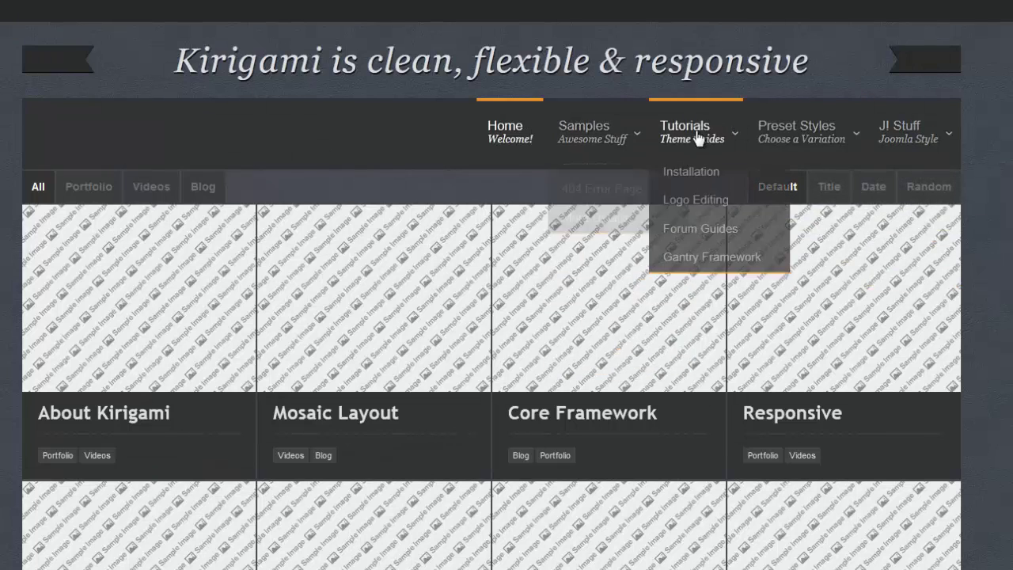
pyautogui.moveTo(893, 140)
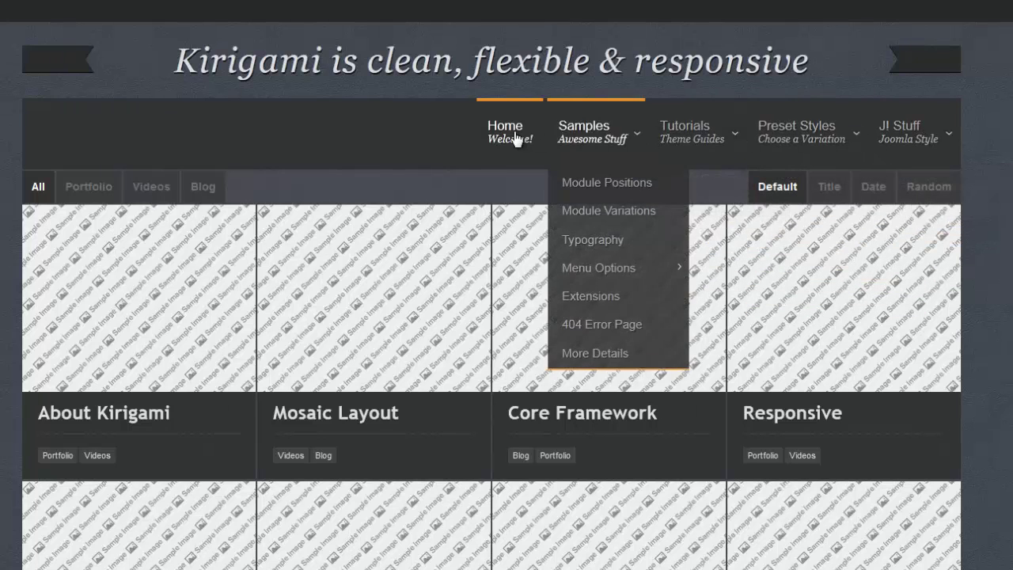
pyautogui.moveTo(811, 131)
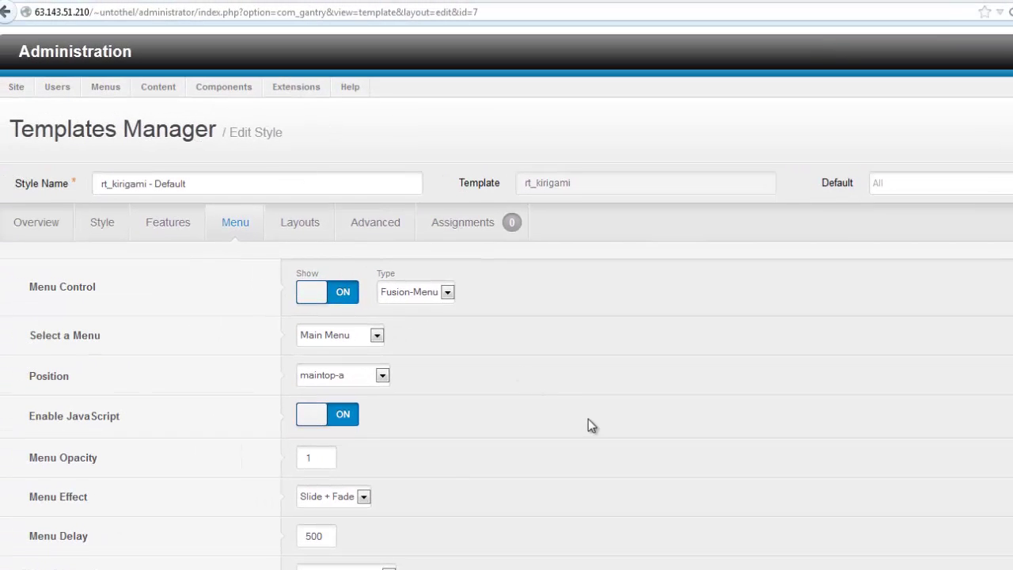
# Read the descriptions of the menu's Position and Menu Effect settings
pyautogui.scroll(-1, 590, 425)
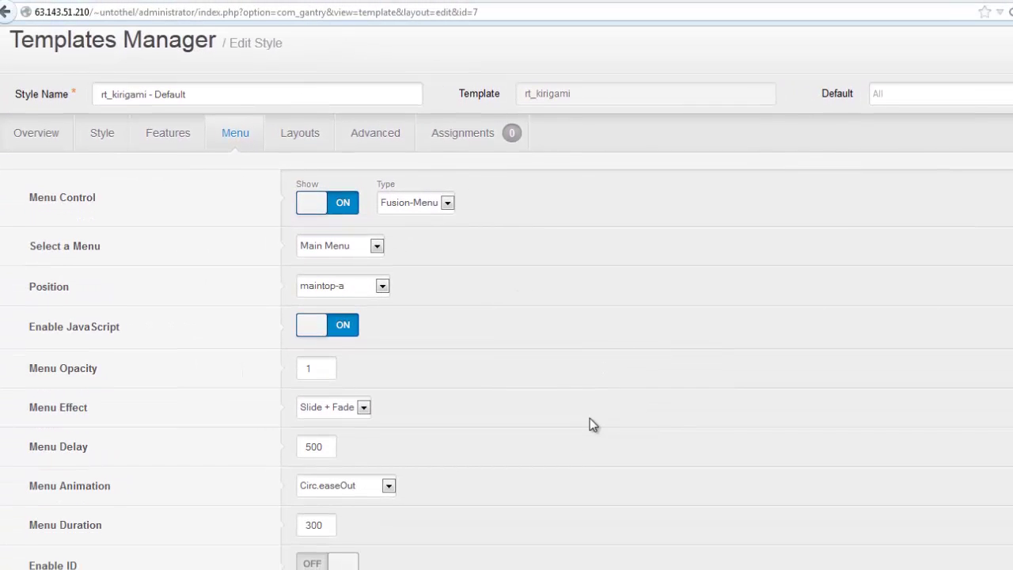
pyautogui.scroll(1, 589, 418)
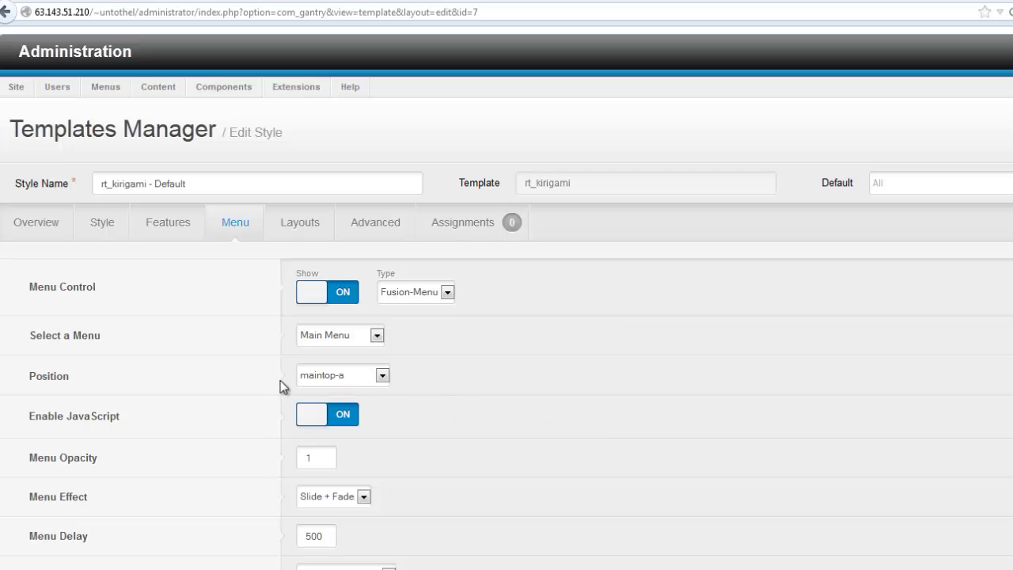
pyautogui.moveTo(130, 389)
pyautogui.scroll(-1, 561, 419)
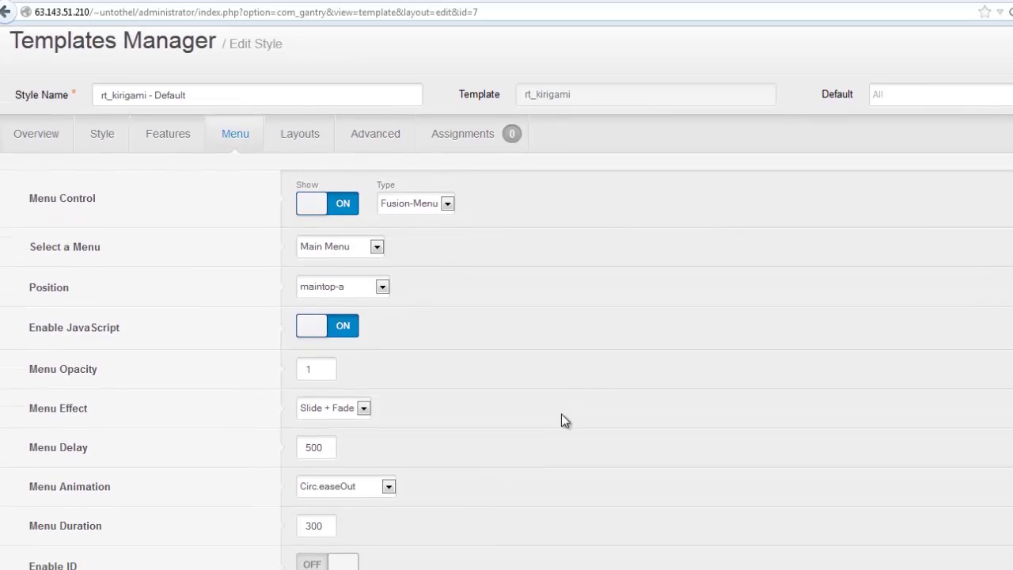
pyautogui.scroll(1, 507, 297)
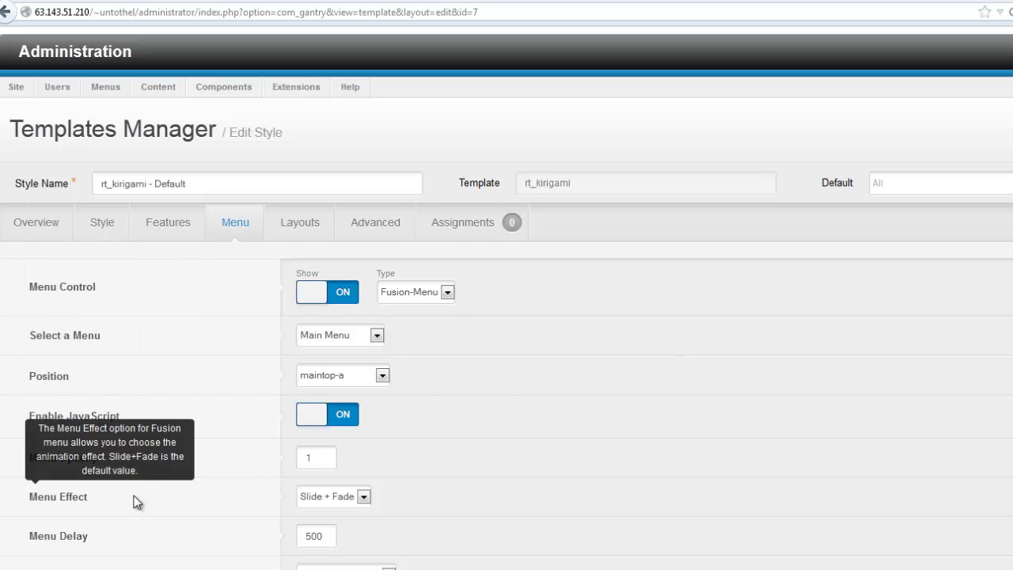
pyautogui.moveTo(38, 374)
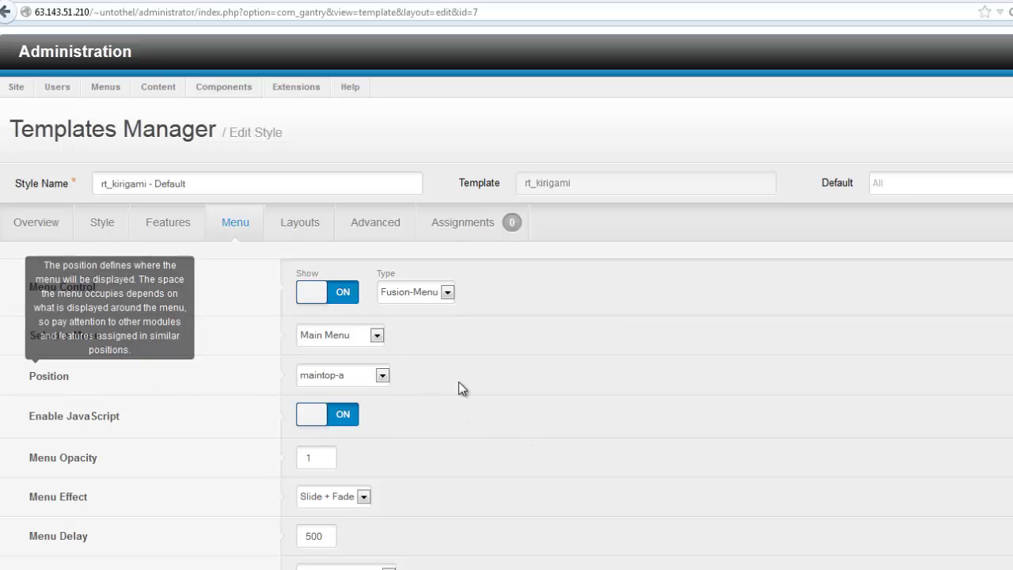
pyautogui.moveTo(221, 389)
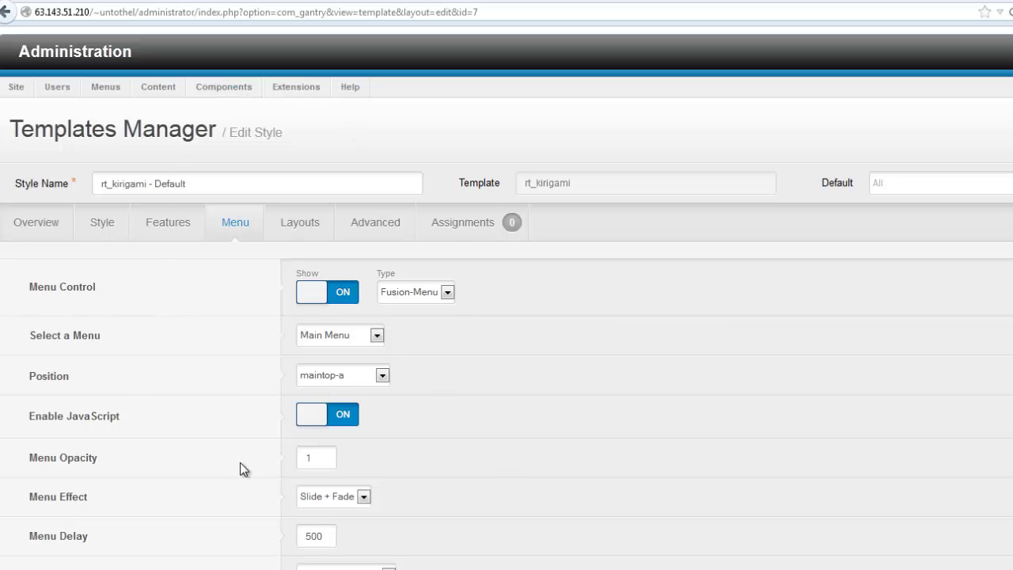
pyautogui.scroll(-1, 535, 413)
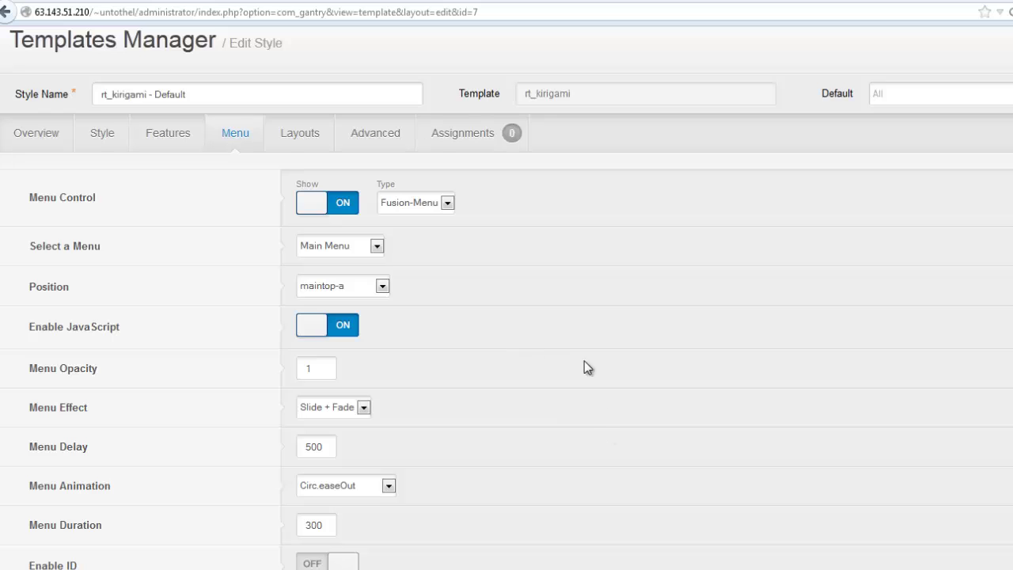
# Examine the Menu Effect options, keeping Slide + Fade
pyautogui.moveTo(71, 410)
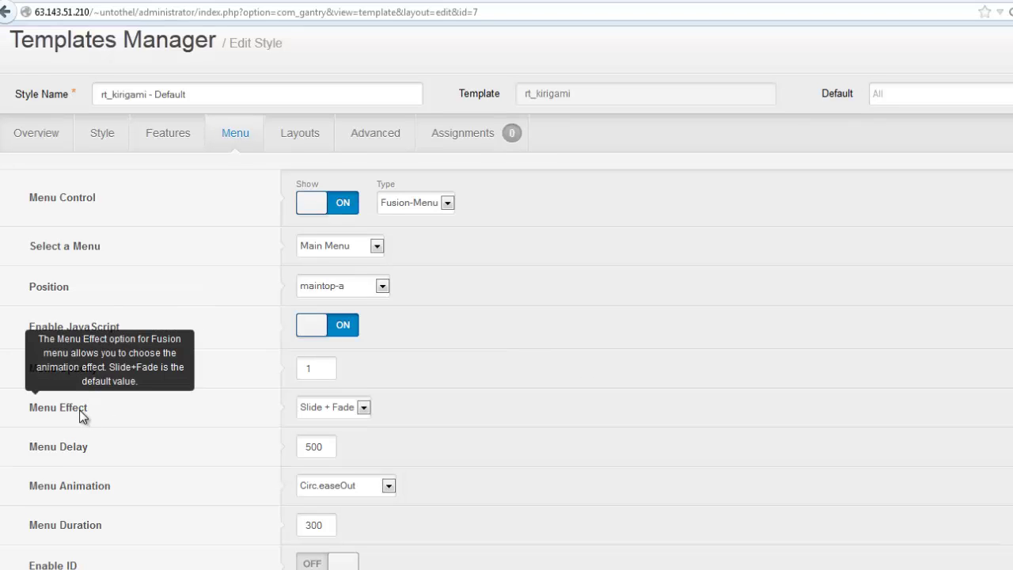
pyautogui.click(364, 408)
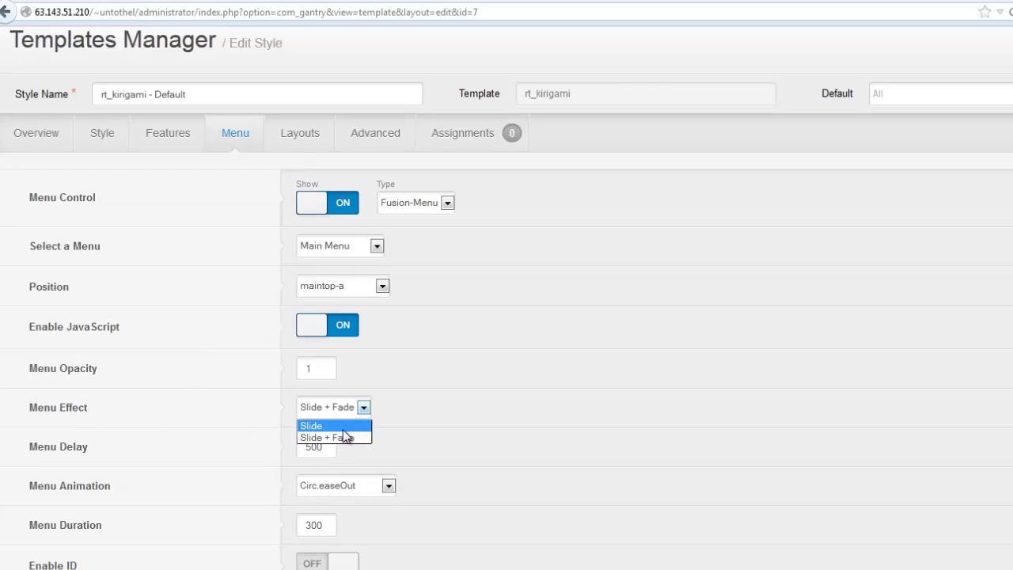
pyautogui.click(353, 438)
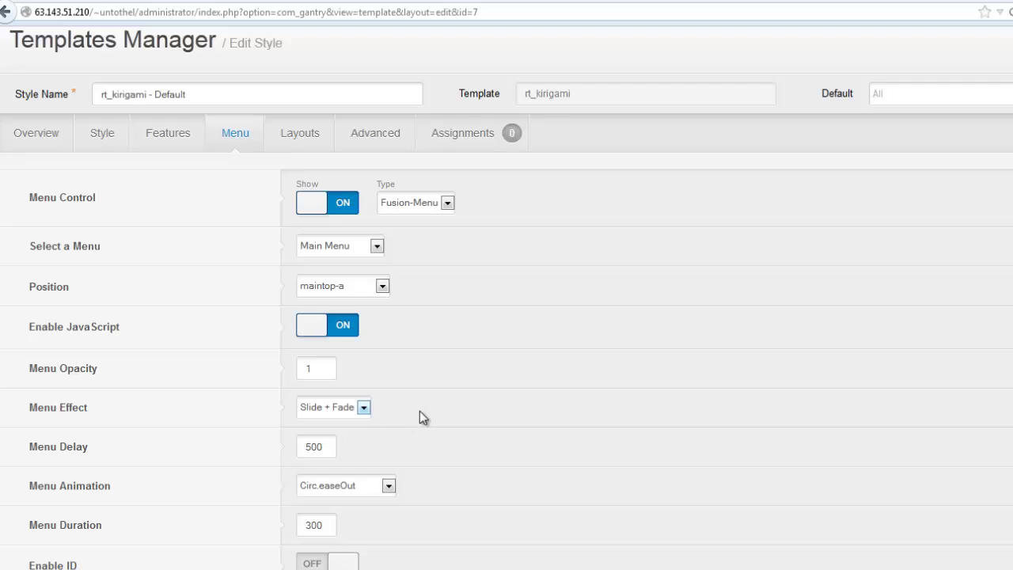
# Browse the Menu Animation options, keeping Circ.easeOut, and read the Enable ID description
pyautogui.click(389, 485)
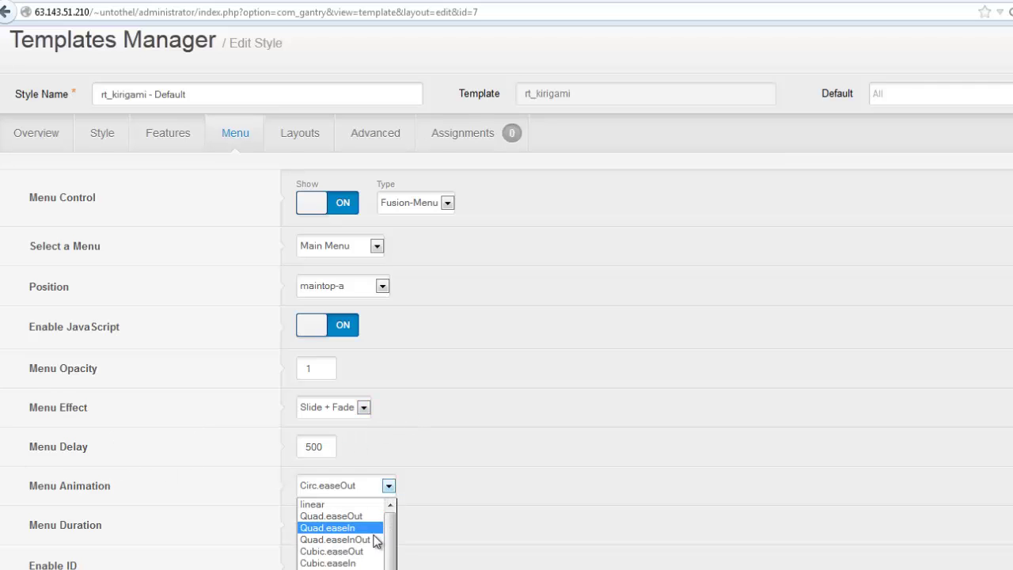
pyautogui.moveTo(392, 564); pyautogui.dragTo(388, 569)
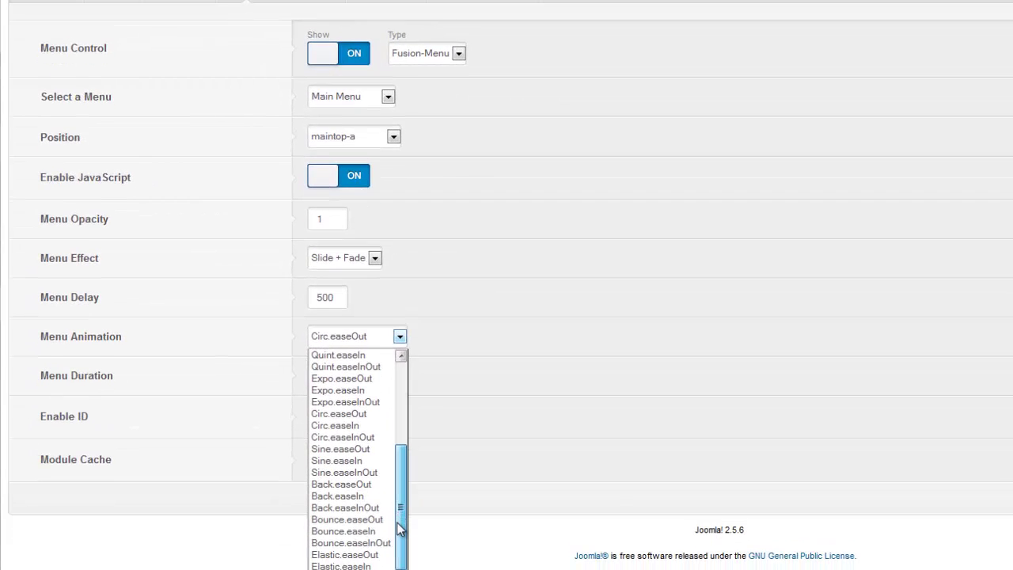
pyautogui.moveTo(399, 516); pyautogui.dragTo(400, 478)
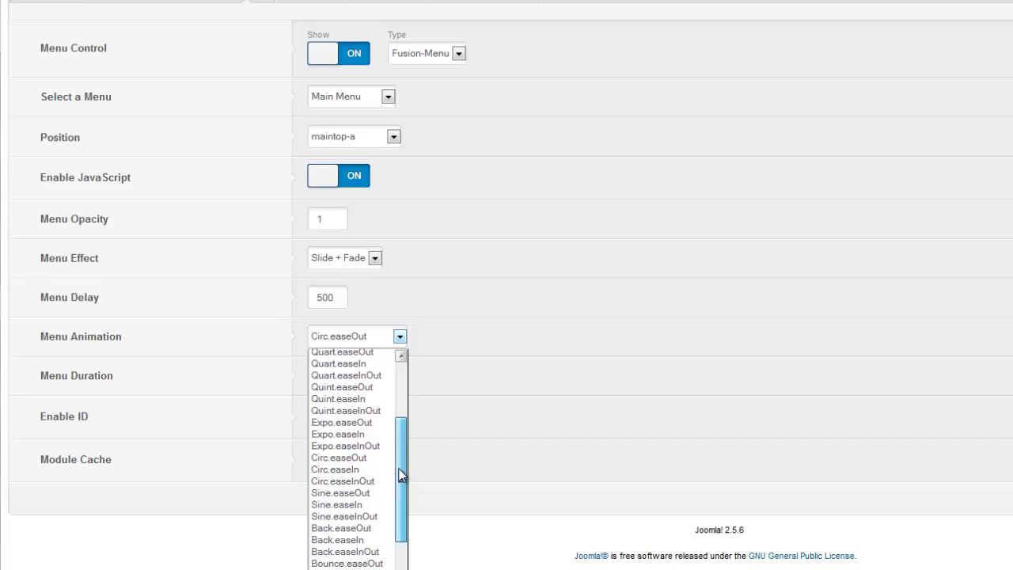
pyautogui.click(109, 414)
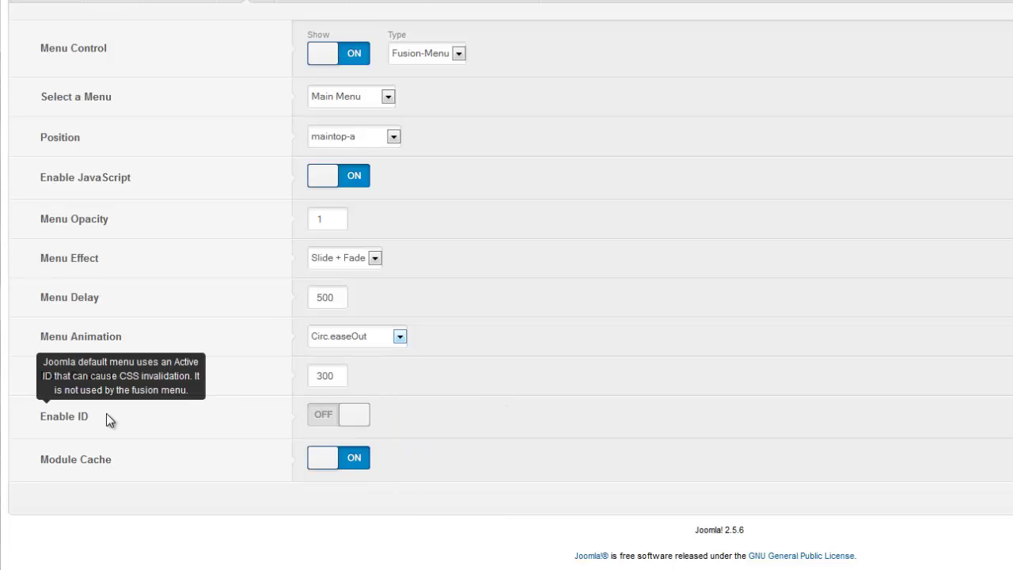
# Open the template's Layouts settings and examine the Module Positions page on RocketTheme's Kirigami demo site for comparison
pyautogui.click(320, 9)
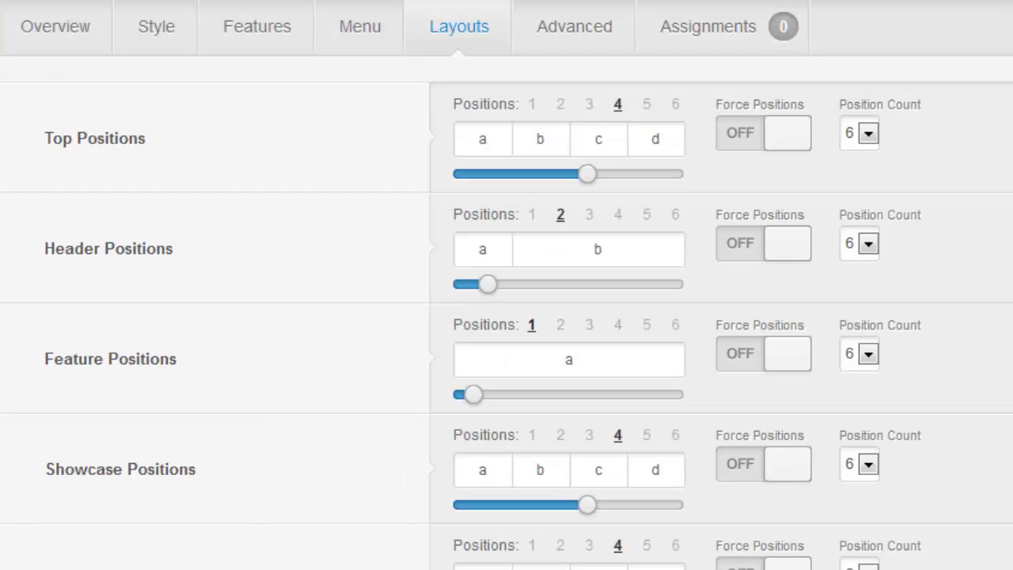
pyautogui.moveTo(193, 304)
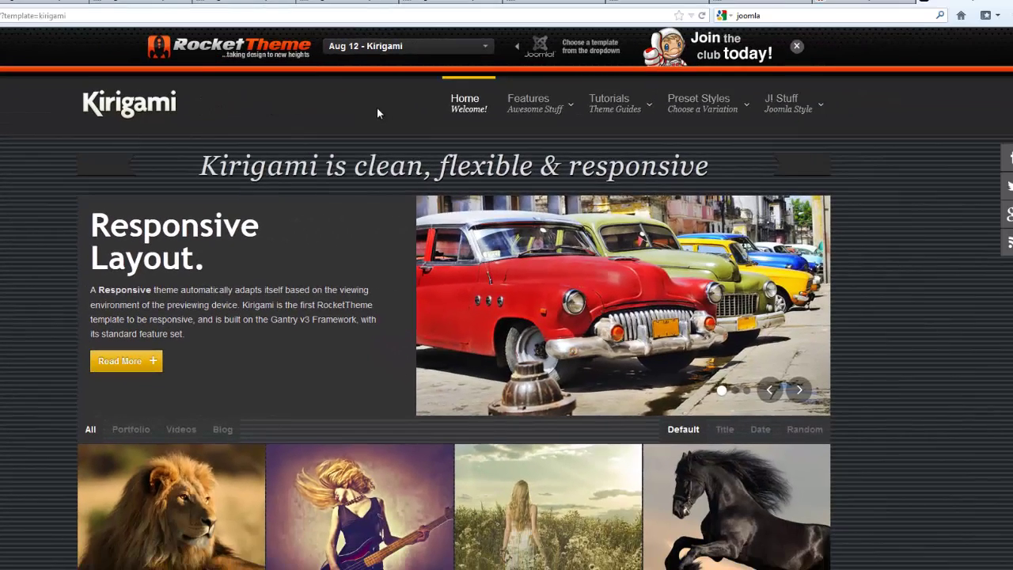
pyautogui.moveTo(699, 116)
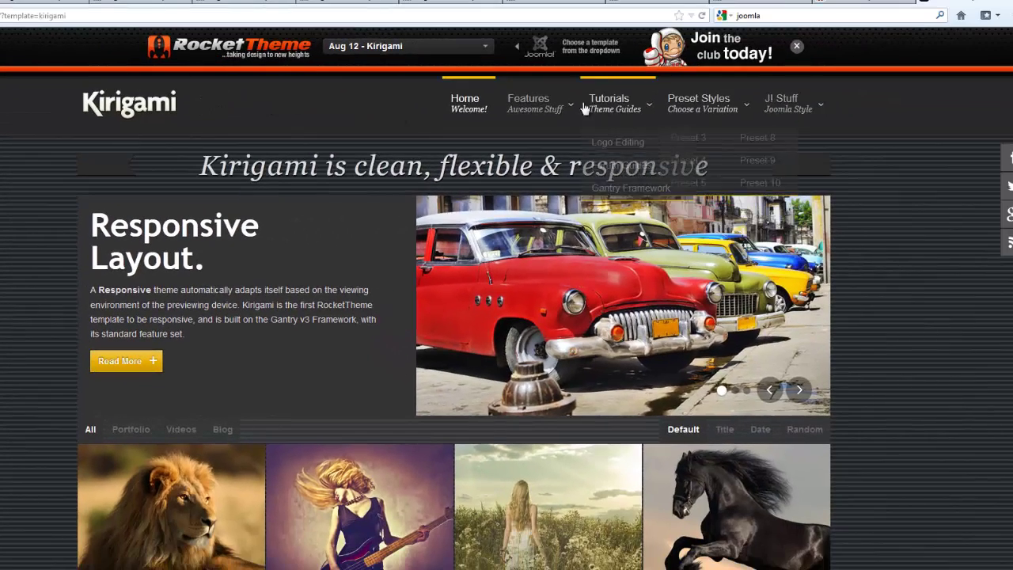
pyautogui.moveTo(542, 156)
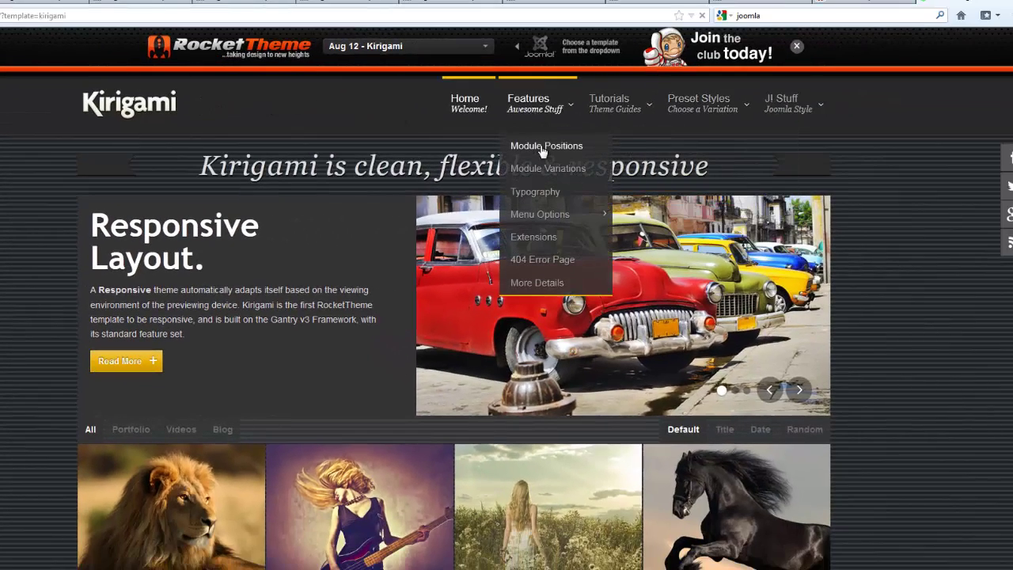
pyautogui.click(543, 148)
pyautogui.scroll(-5, 316, 271)
pyautogui.scroll(4, 317, 271)
pyautogui.scroll(-3, 316, 271)
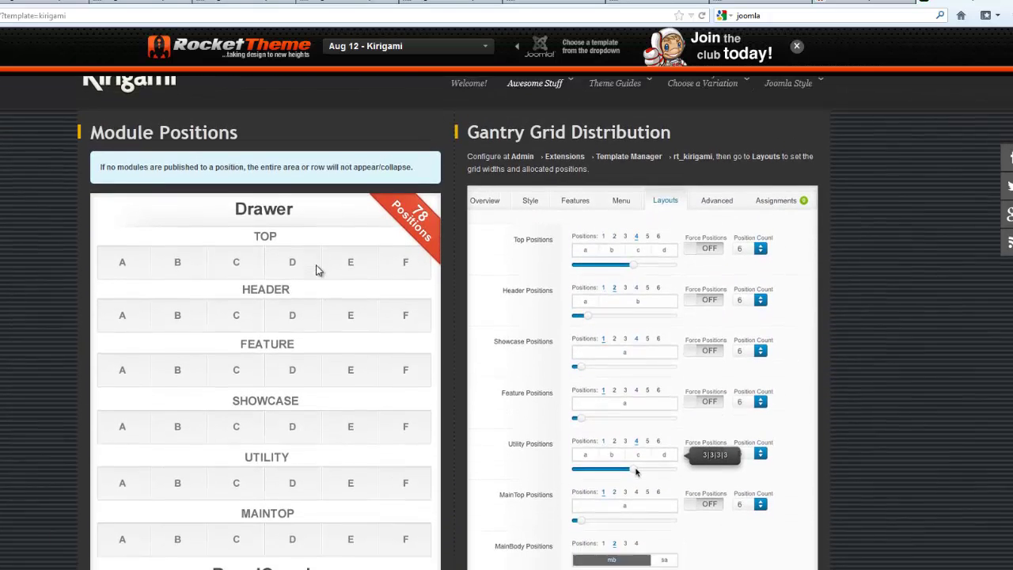
pyautogui.scroll(2, 317, 271)
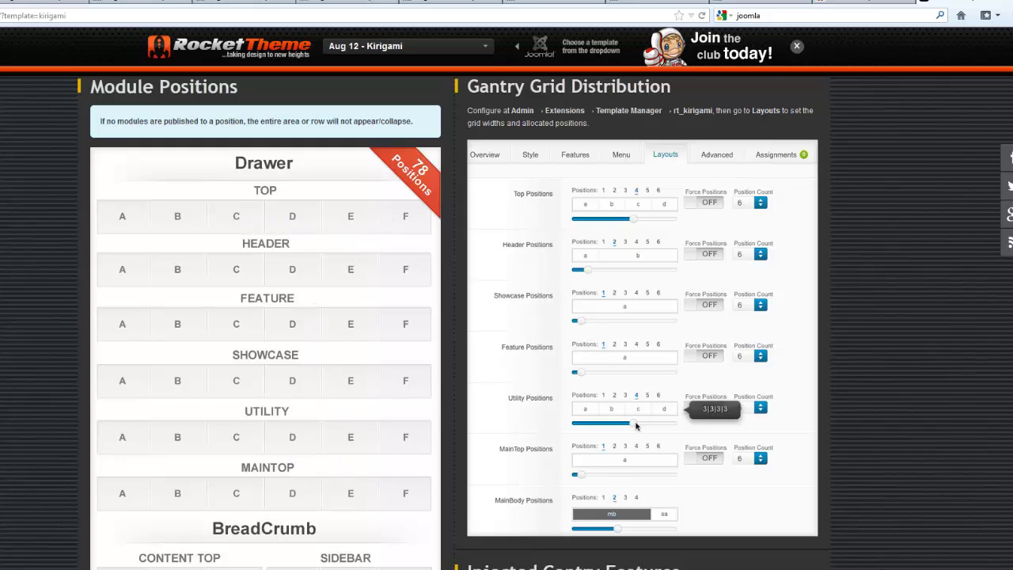
pyautogui.scroll(-3, 636, 426)
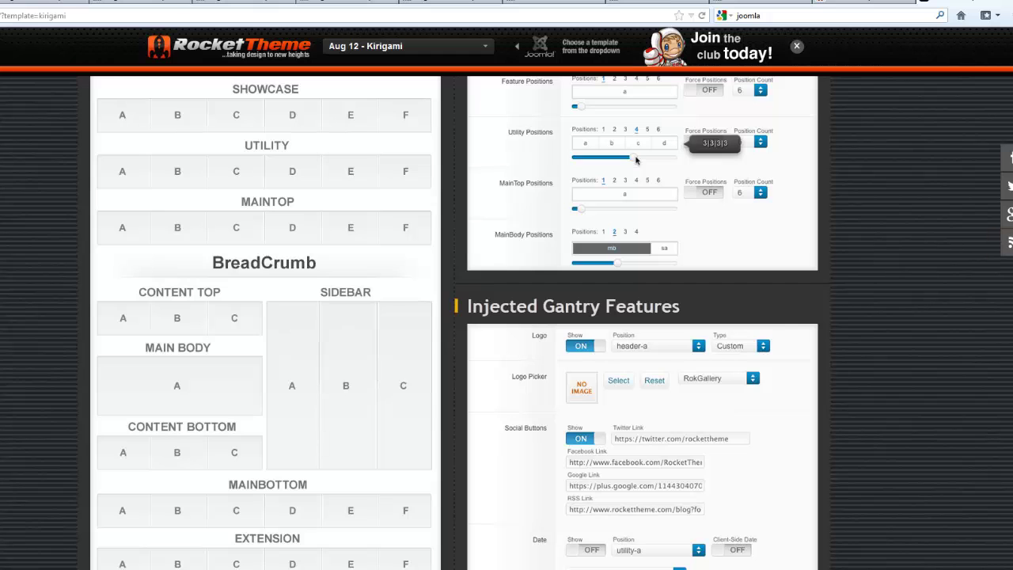
pyautogui.scroll(3, 635, 160)
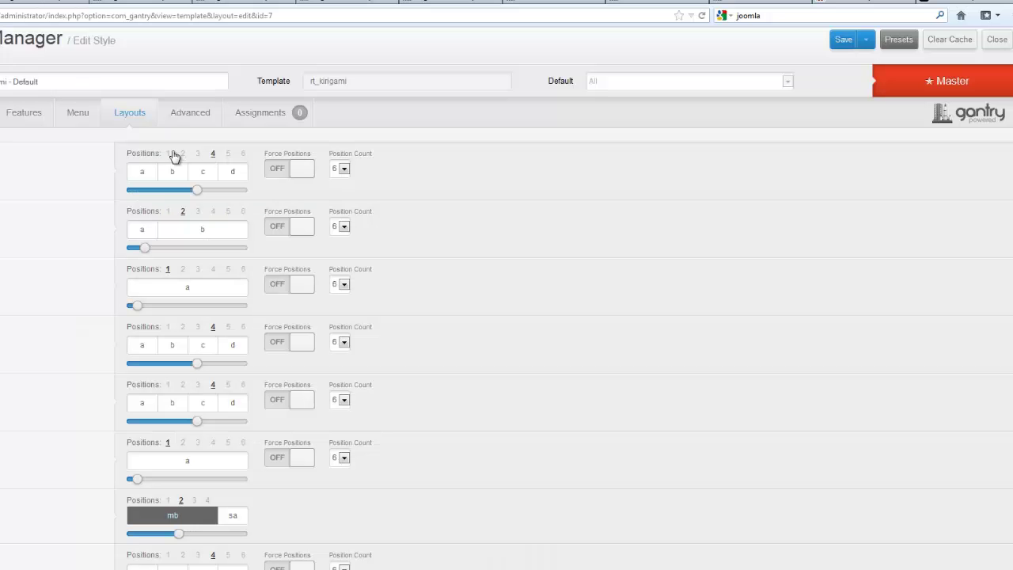
# Check the Top Positions column distribution in the Layouts settings and open the Advanced settings
pyautogui.moveTo(197, 197)
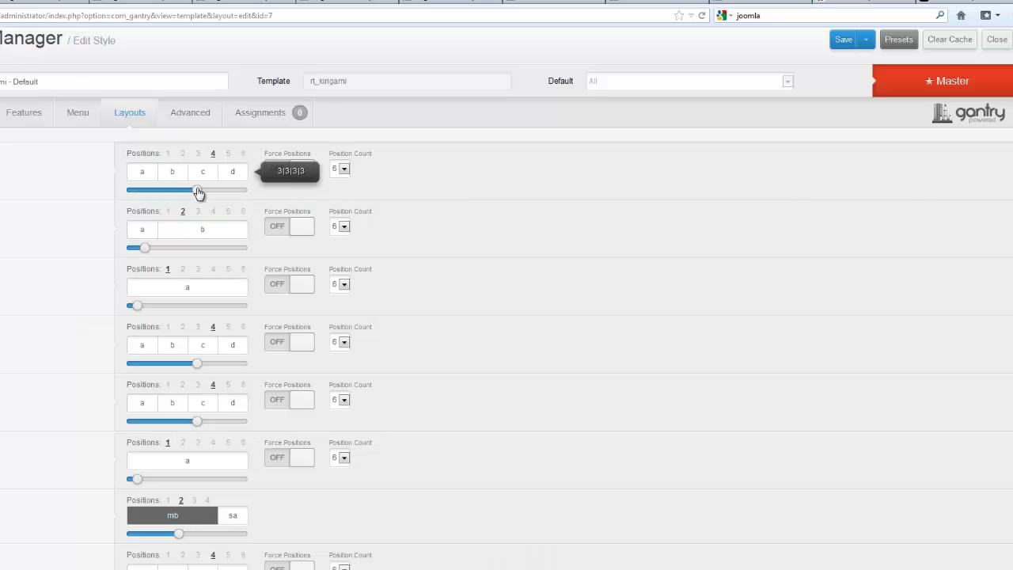
pyautogui.click(190, 112)
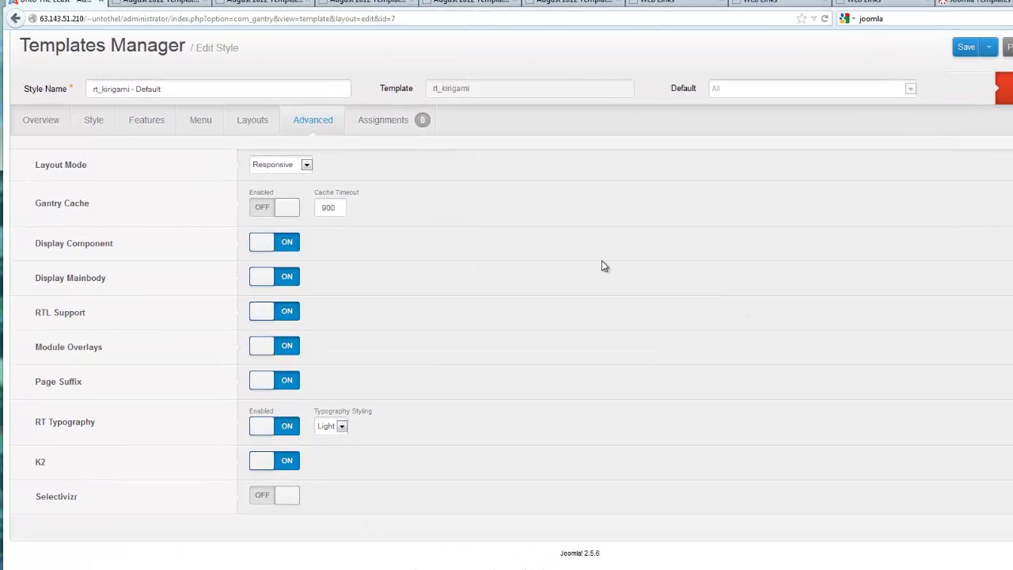